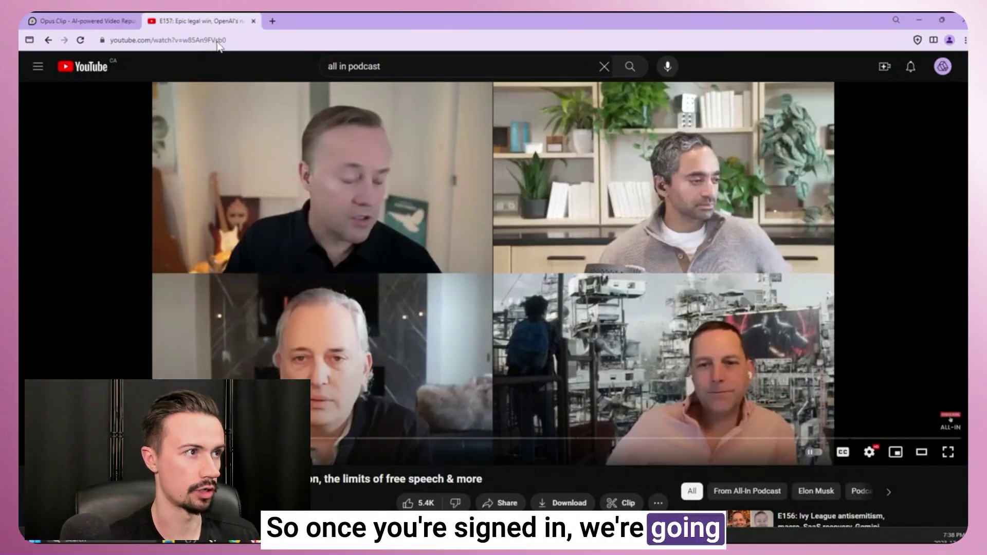
- Switch to the YouTube tab showing the All-In podcast episode
left_click(257, 40)
key("ctrl+c")
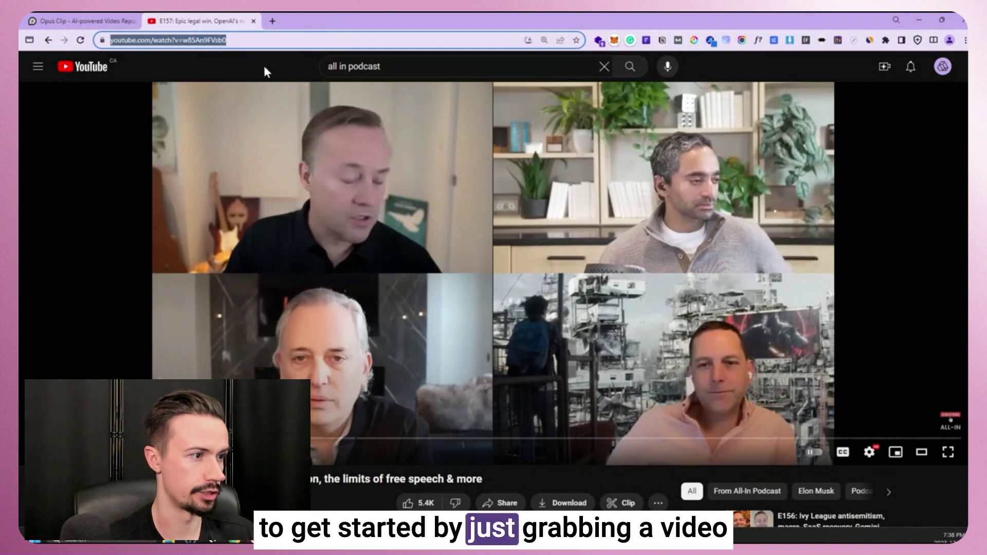
- Paste the podcast's YouTube link into OpusClip and load its clipping options
left_click(88, 20)
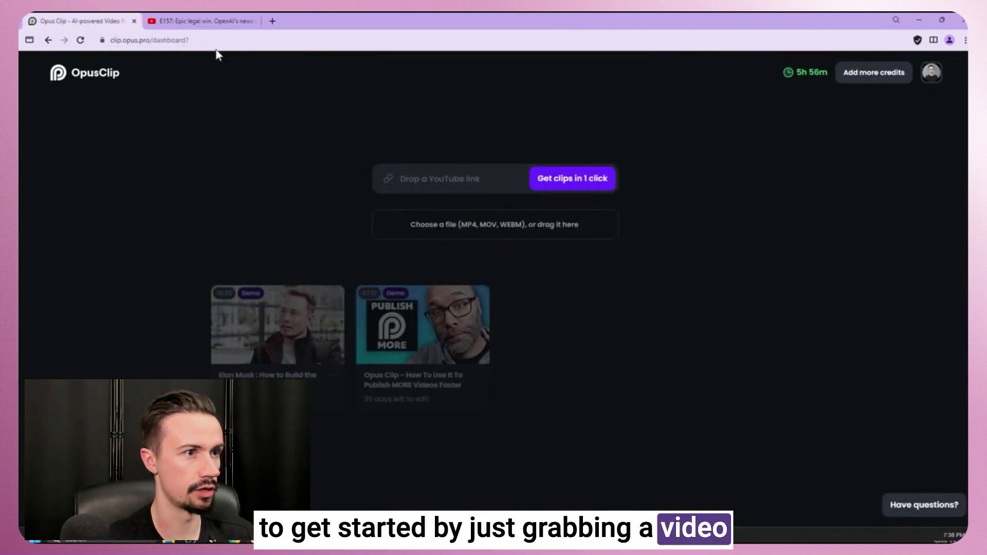
left_click(458, 178)
key("ctrl+v")
left_click(535, 184)
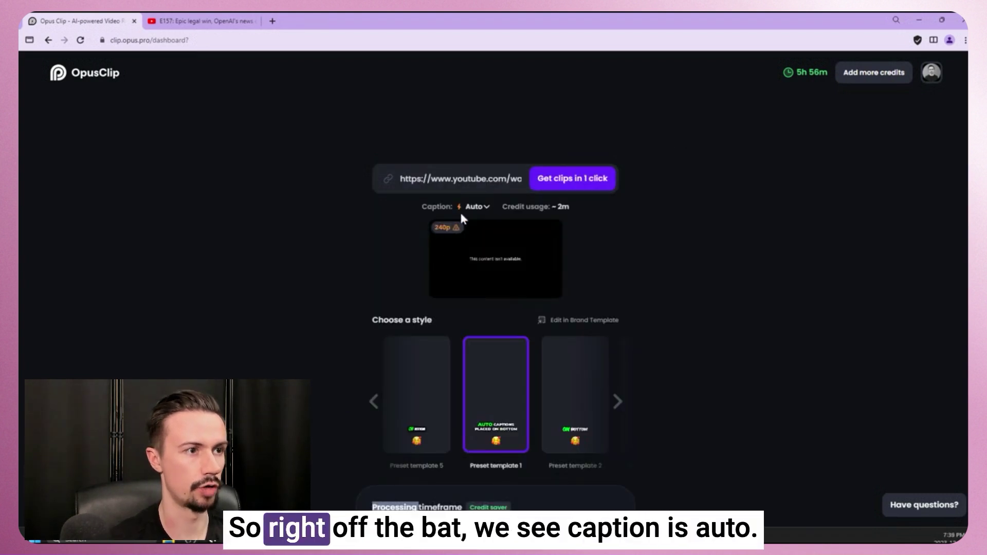
- Translate the captions into English and pick Preset template 1 as the clip style
left_click(480, 207)
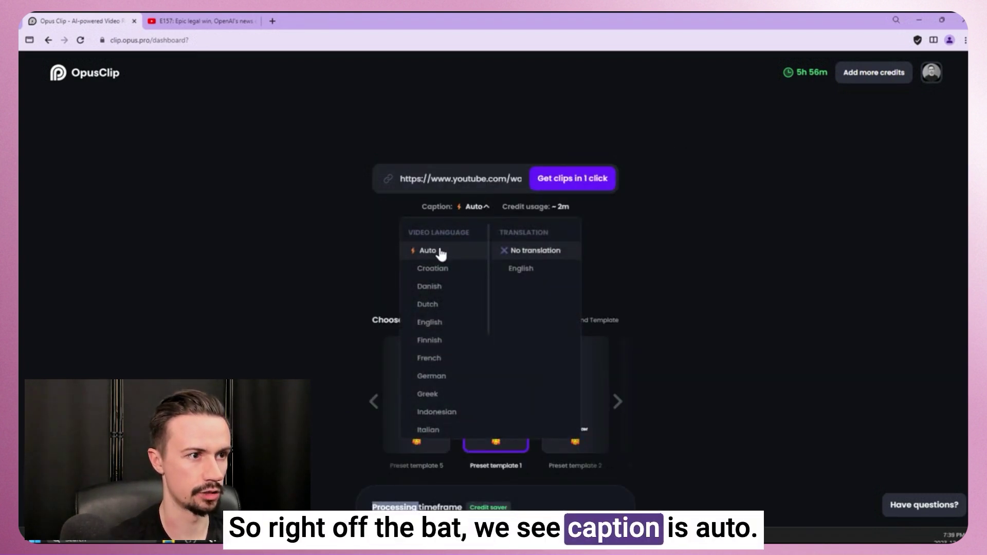
left_click(548, 270)
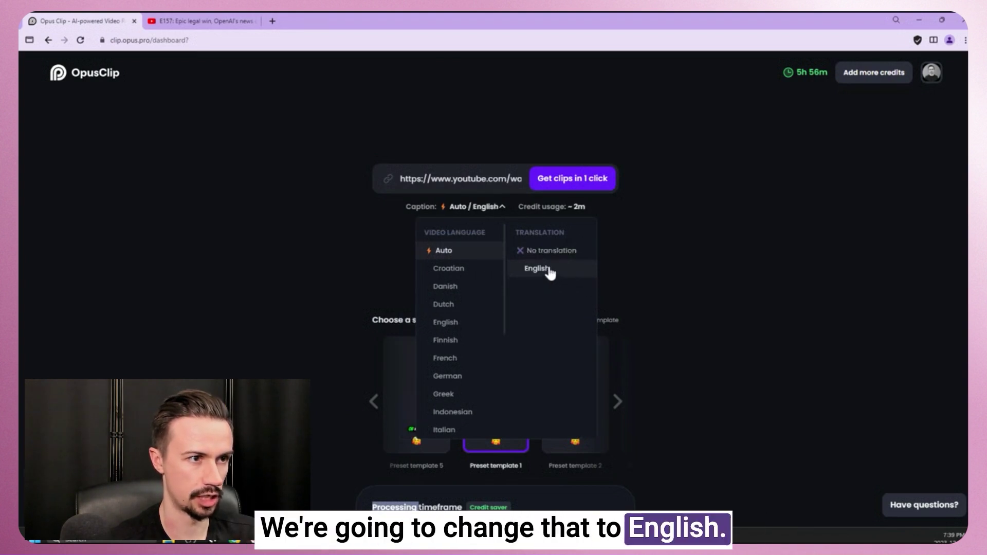
left_click(663, 252)
scroll(663, 252, "down", 3)
left_click(373, 236)
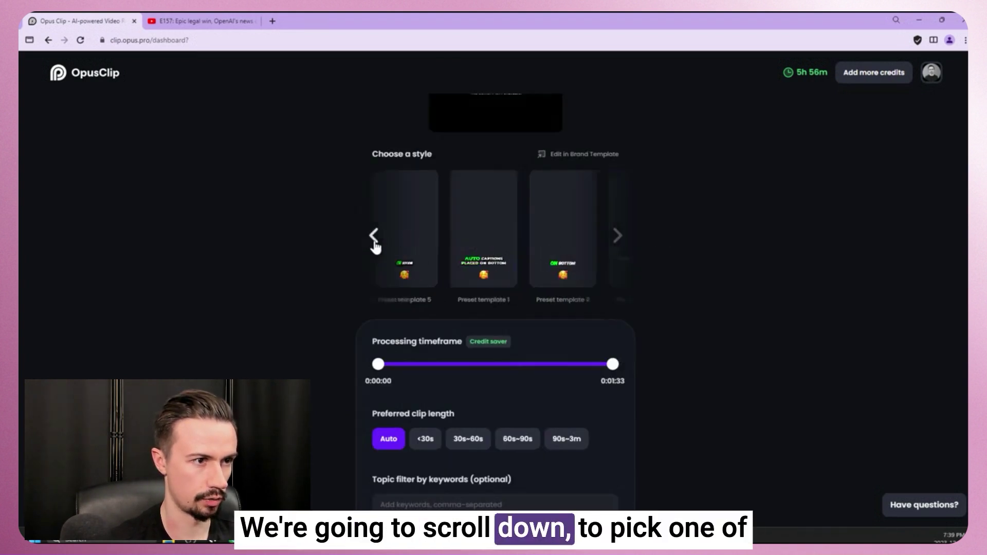
left_click(373, 237)
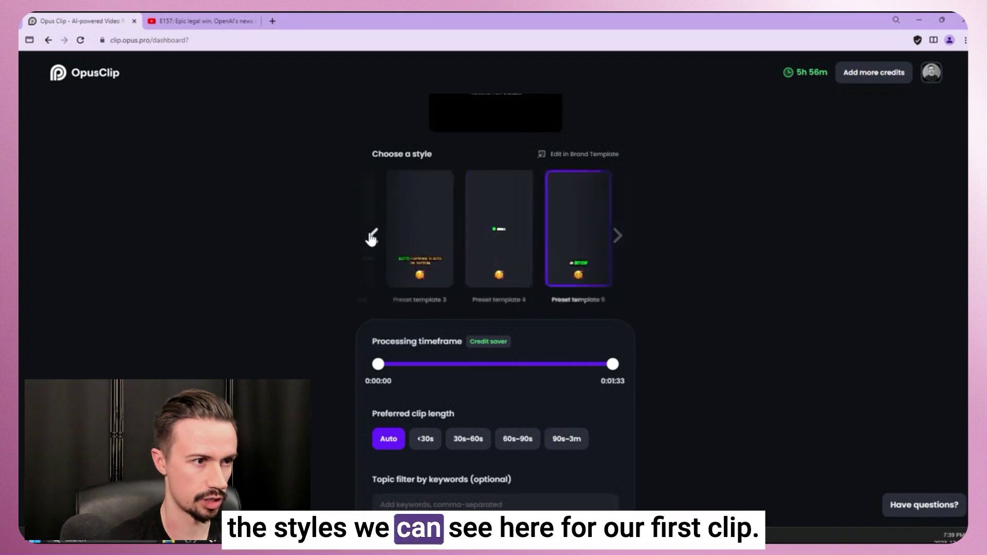
left_click(618, 237)
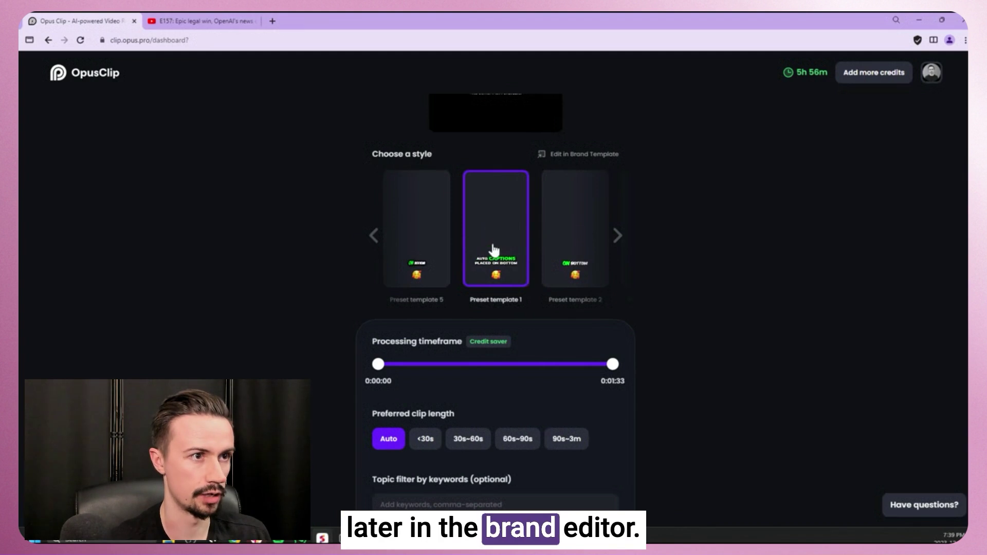
- Restrict processing to the first 5 seconds and prefer clips under 30 seconds
scroll(689, 226, "down", 2)
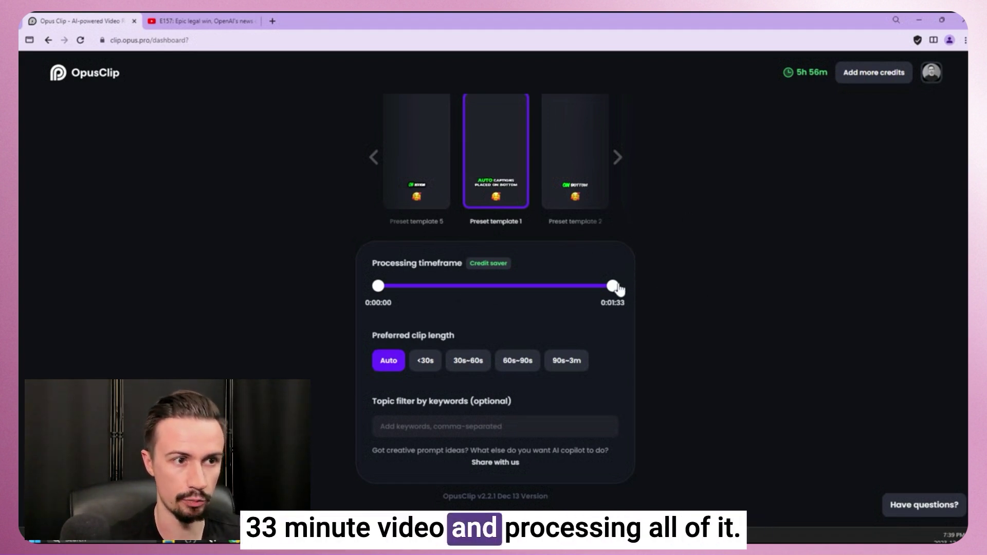
left_click_drag(618, 289, 392, 325)
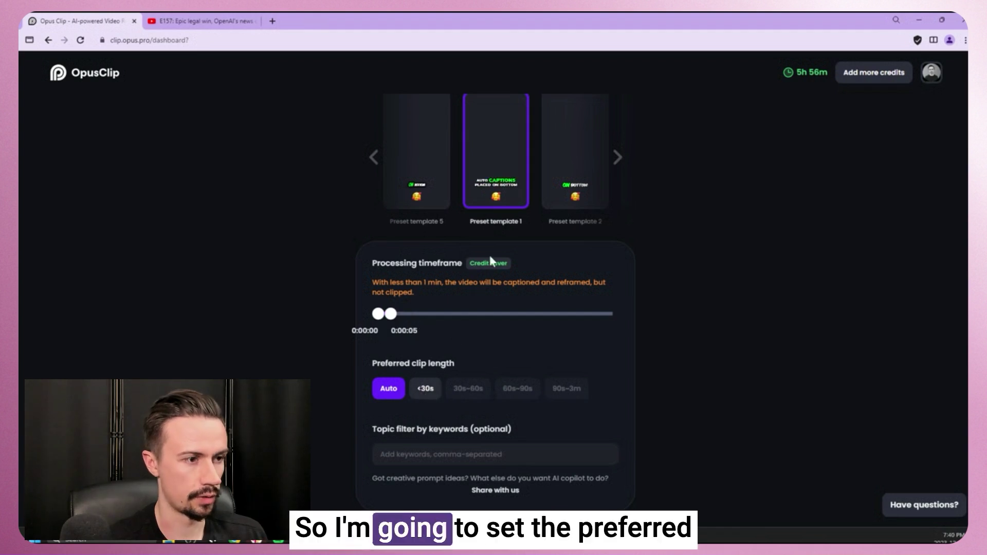
left_click(432, 389)
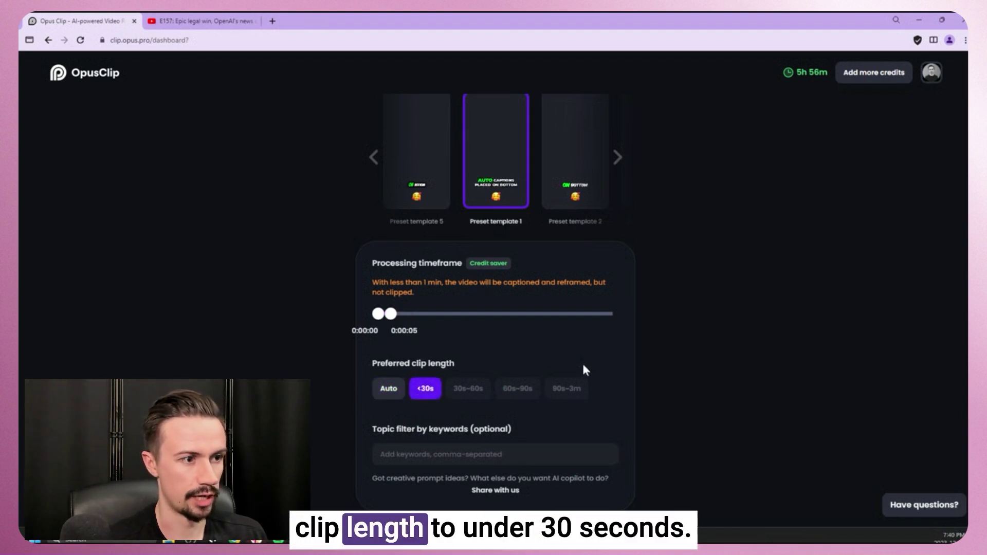
- Enter the topic keywords 'AI, crazy' and start generating clips
scroll(506, 342, "down", 1)
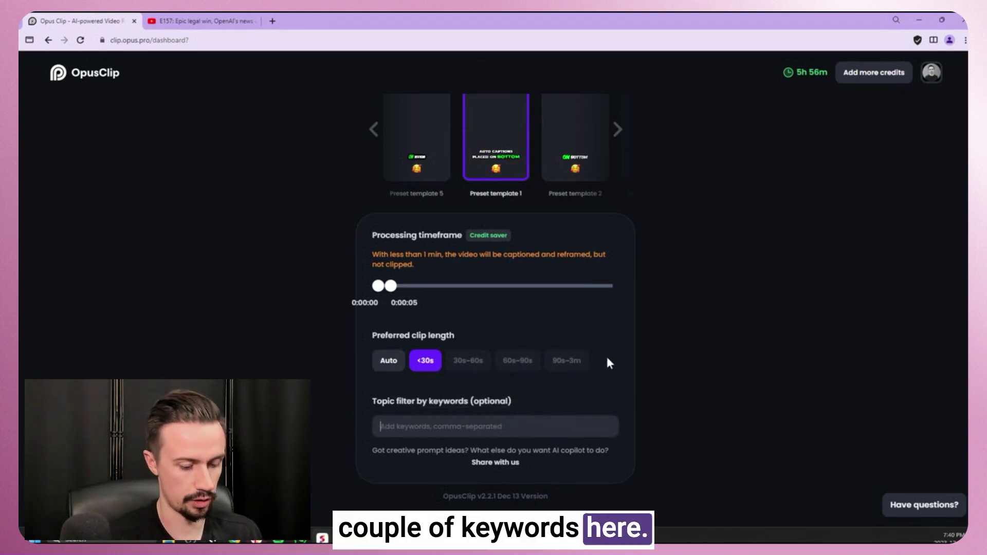
type("AI")
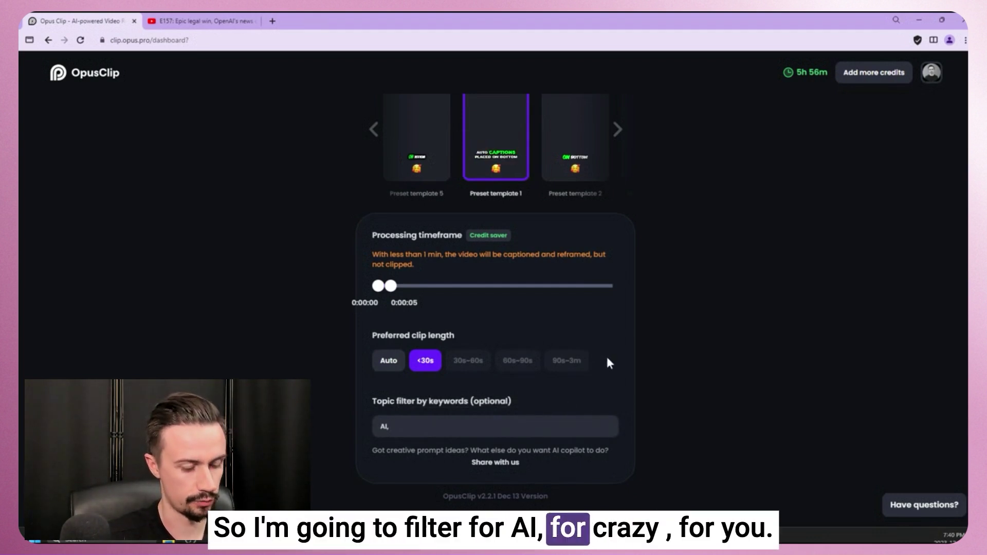
type(", crazy,")
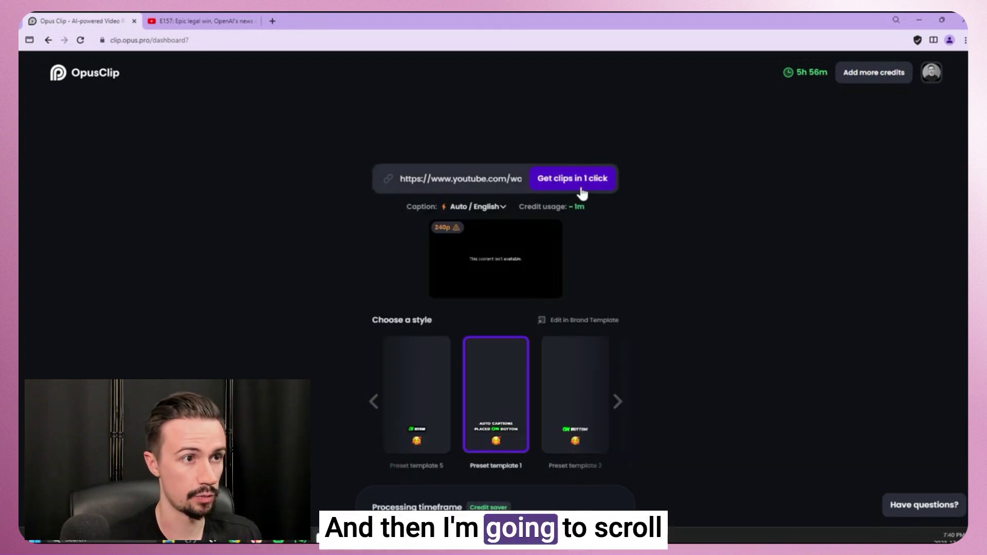
left_click(580, 192)
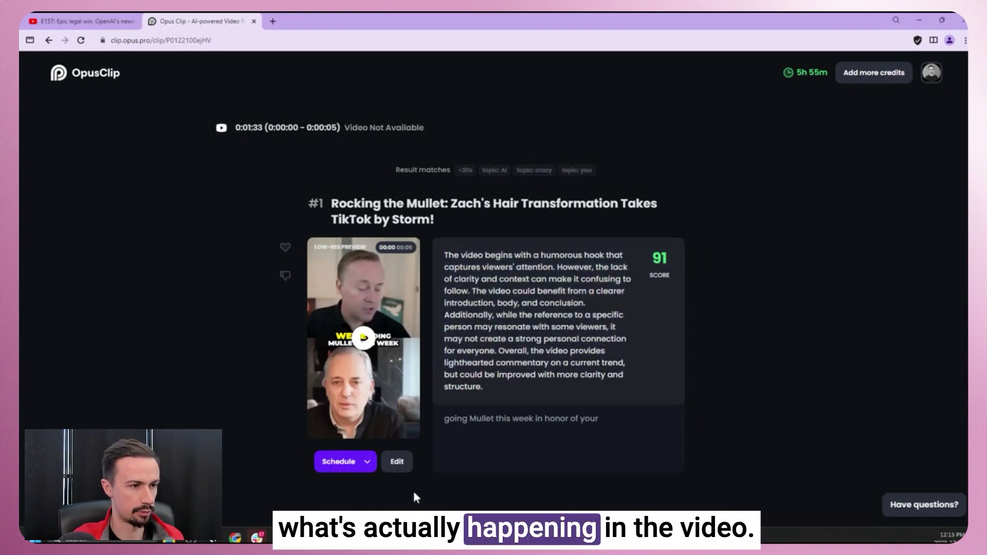
left_click(365, 465)
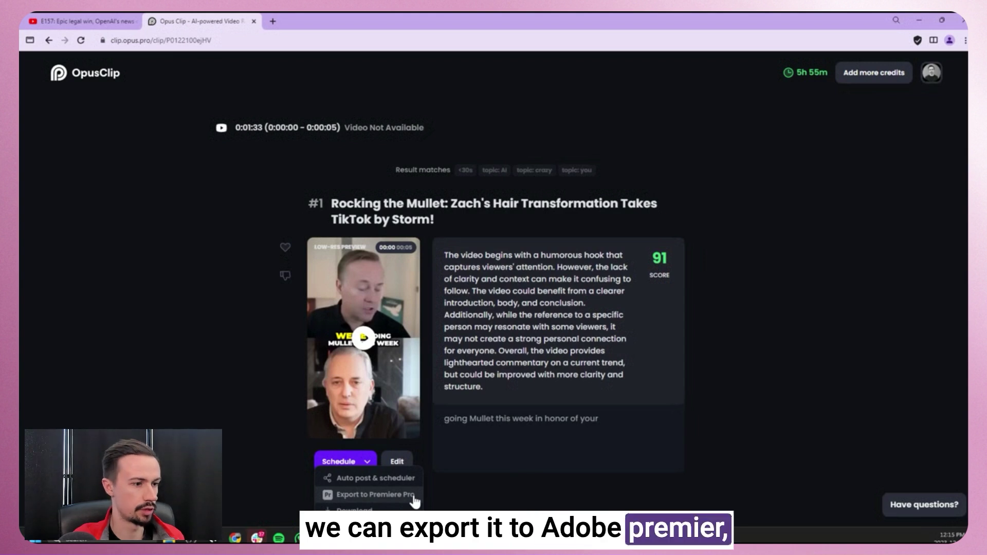
left_click(414, 479)
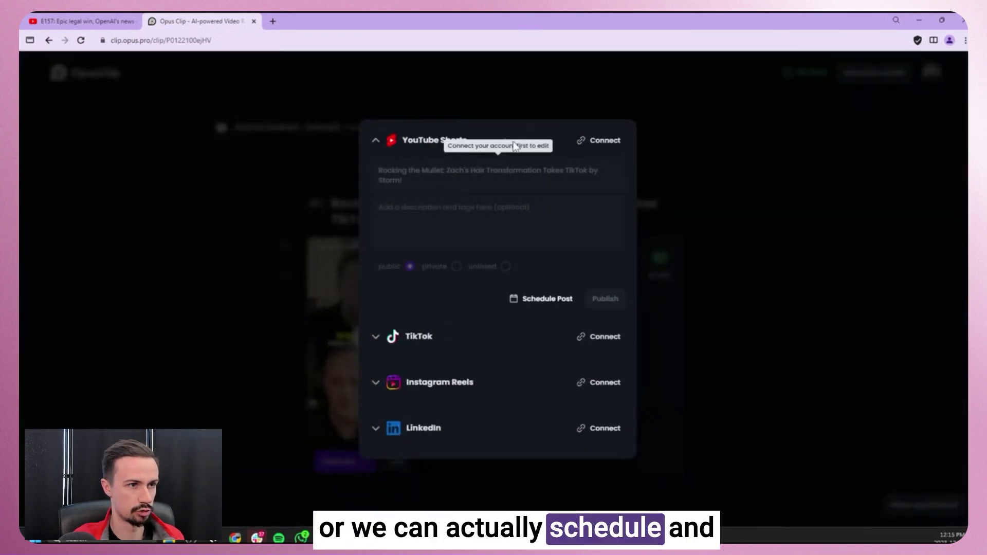
left_click(421, 336)
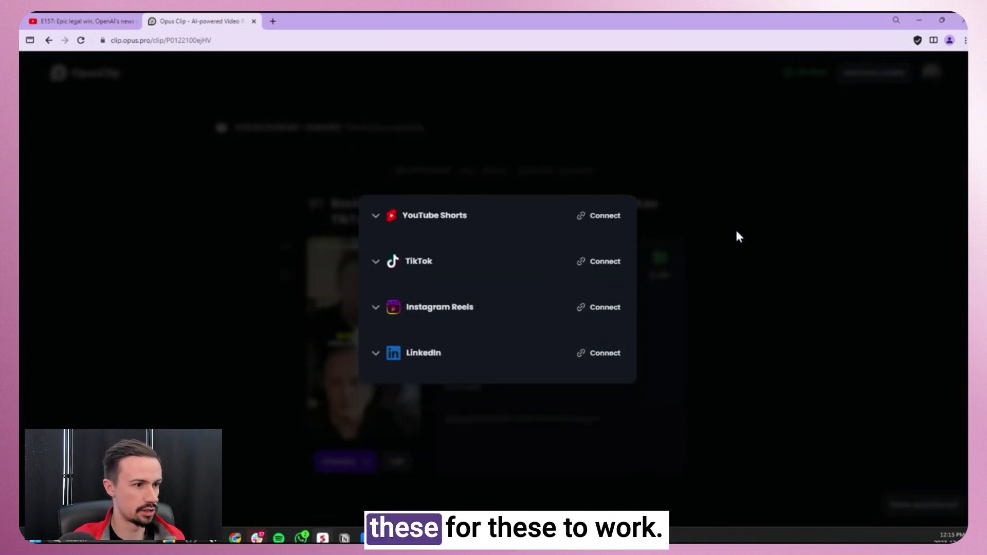
left_click(641, 231)
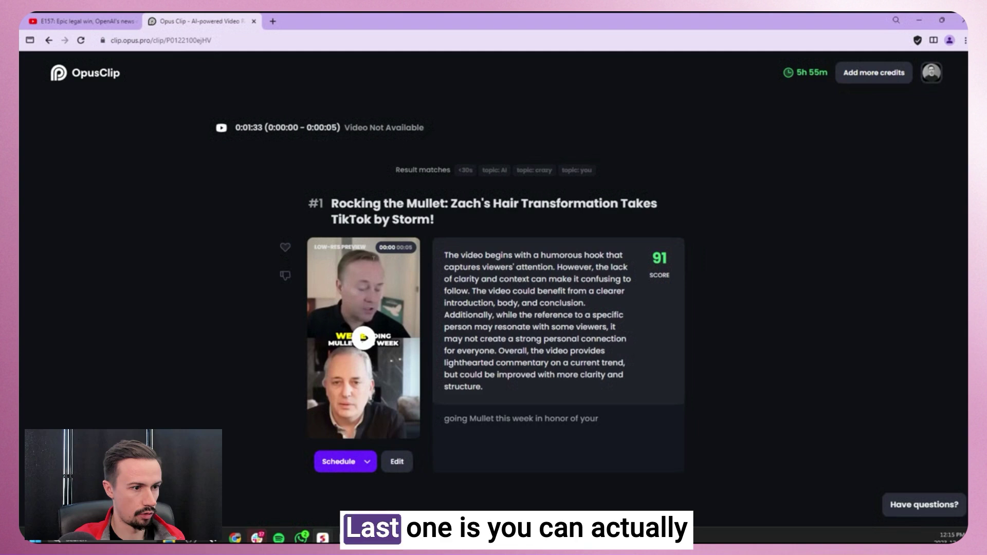
- Open clip #1's design settings and keep Portrait 9:16 after previewing Landscape and Square
left_click(399, 463)
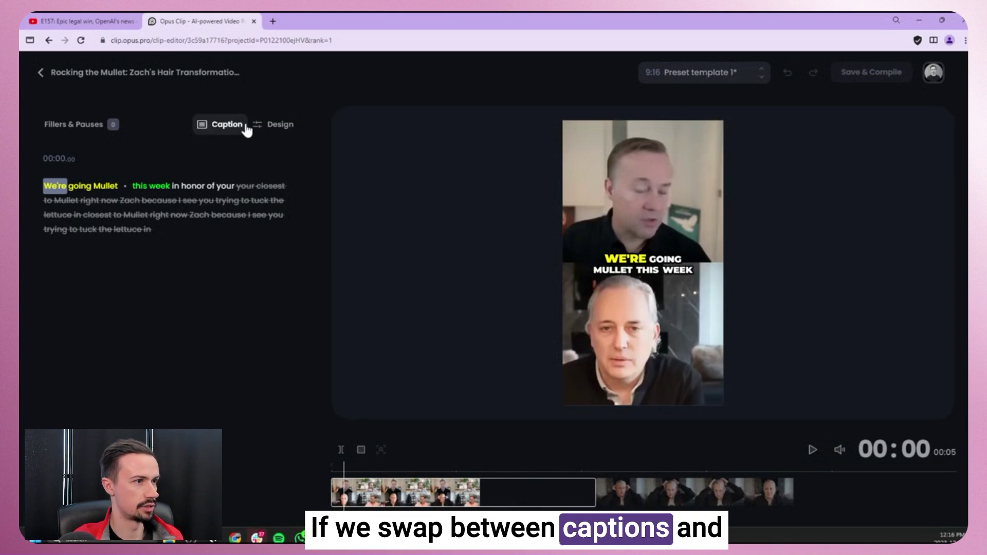
left_click(280, 125)
left_click(116, 163)
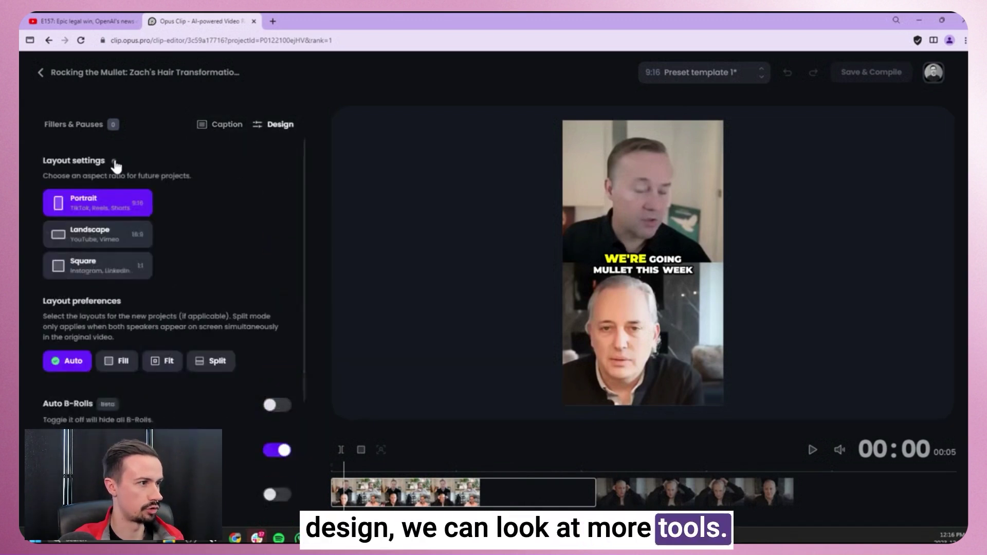
left_click(108, 247)
left_click(110, 204)
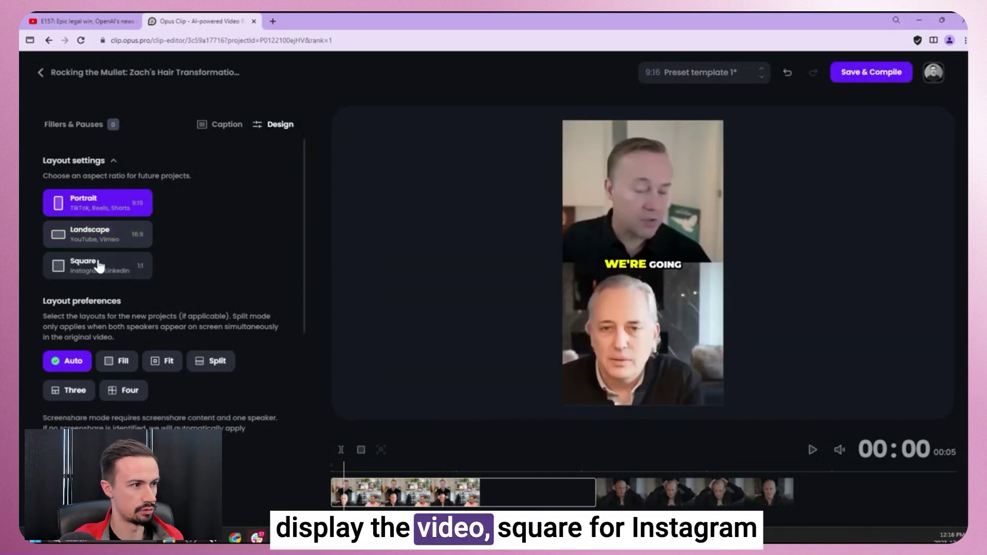
left_click(100, 266)
left_click(125, 211)
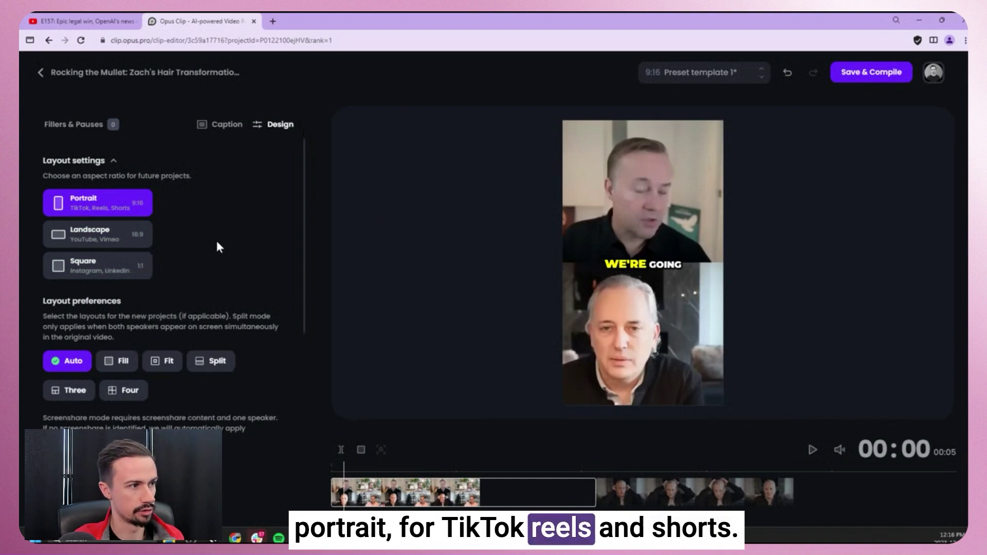
scroll(303, 227, "down", 3)
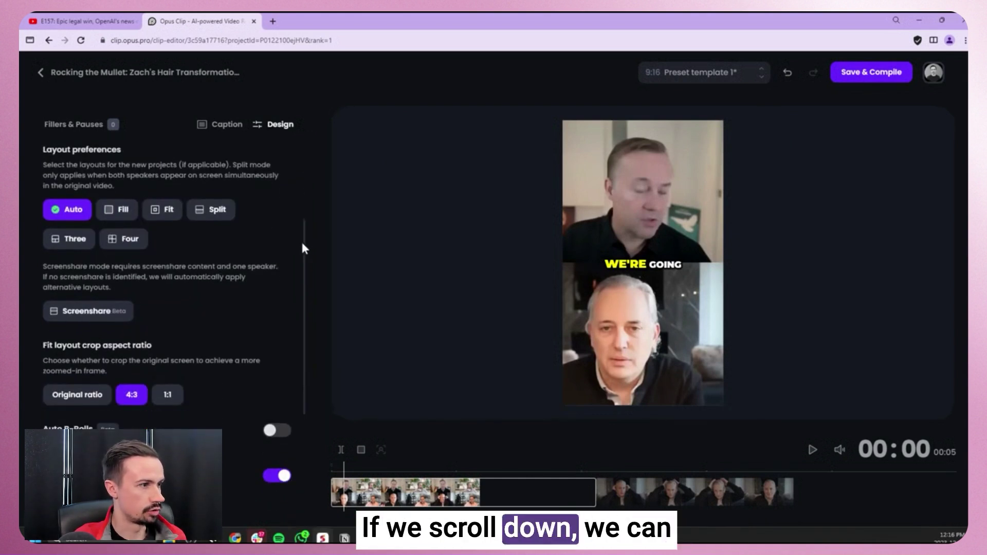
- Try the Split, Fit, three- and four-speaker and Auto layouts, then enable Screenshare
left_click(218, 218)
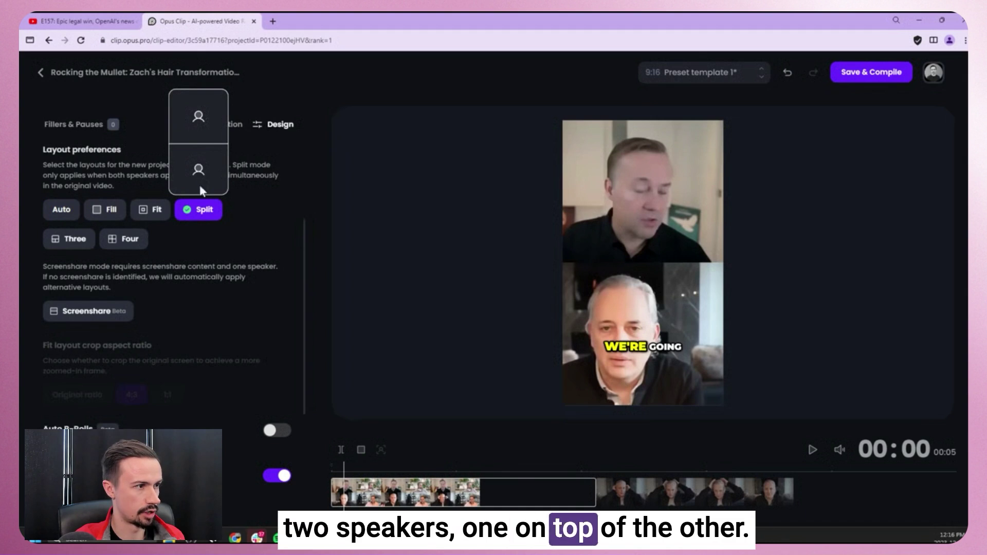
left_click(162, 216)
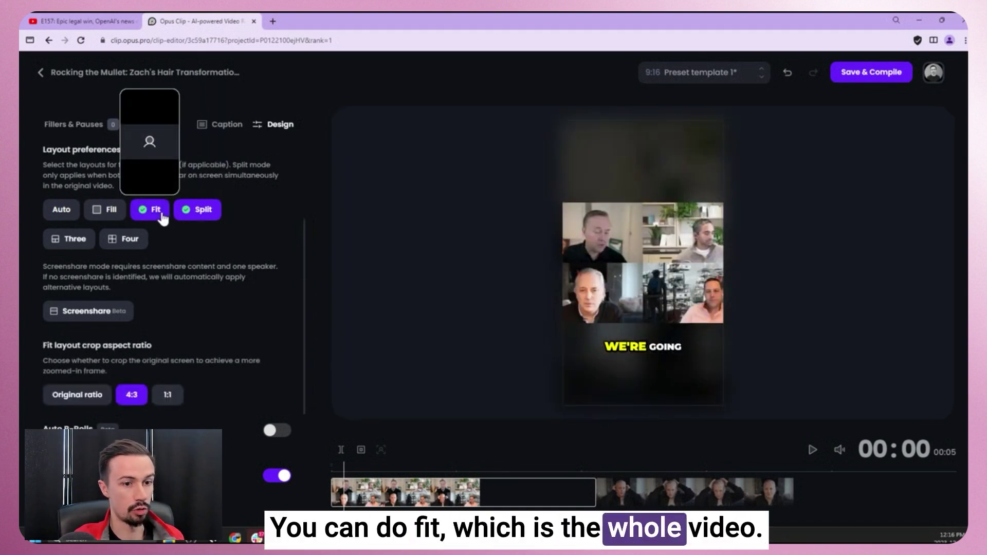
left_click(83, 242)
left_click(116, 245)
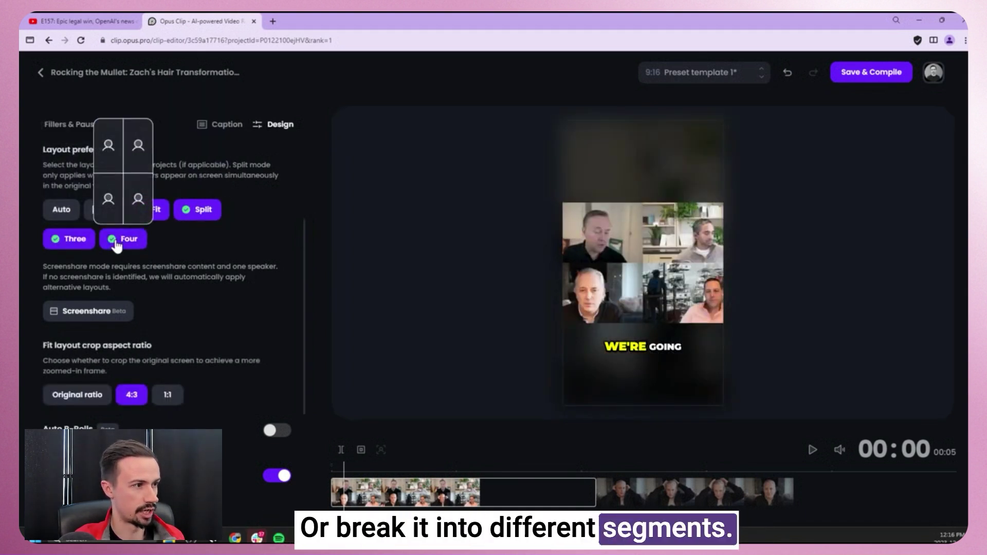
left_click(116, 245)
left_click(150, 211)
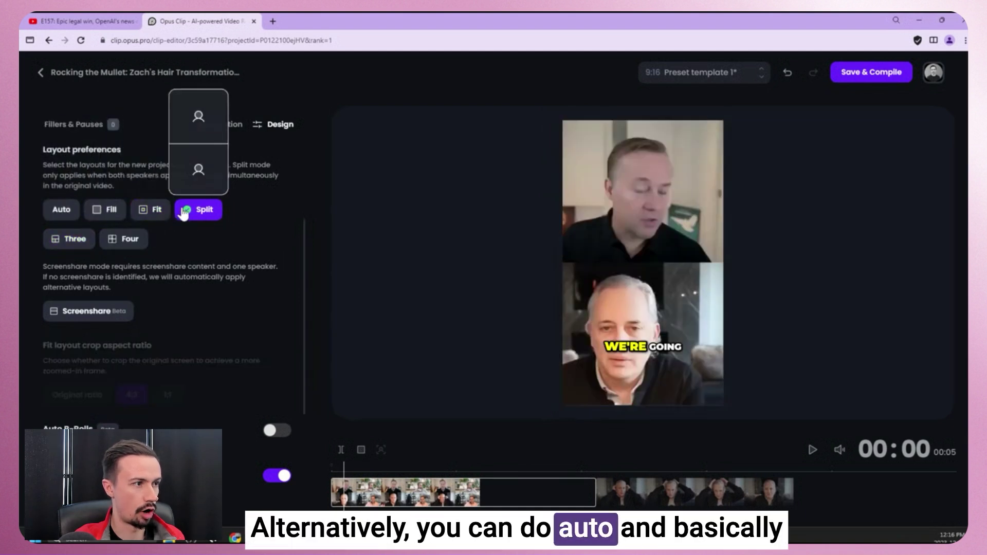
left_click(181, 212)
left_click(60, 209)
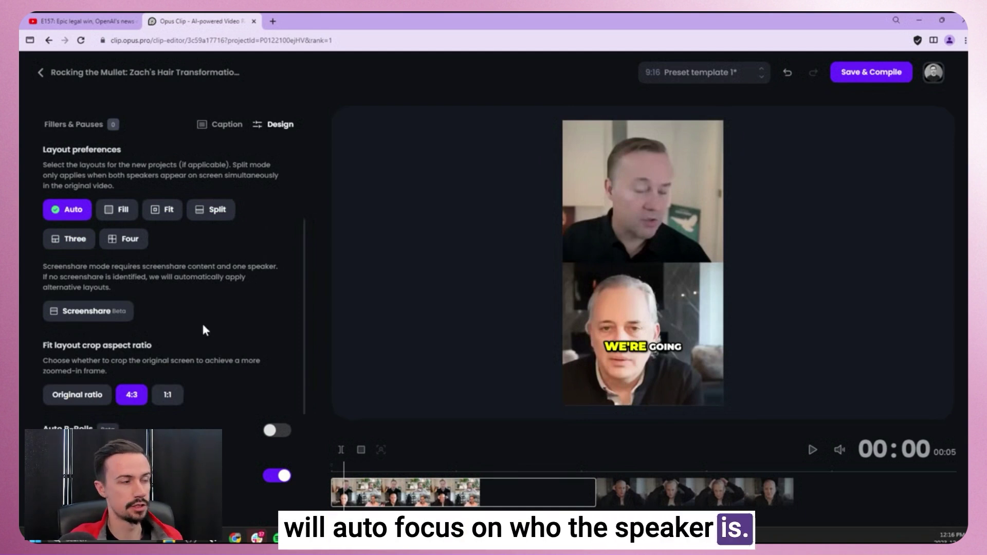
scroll(201, 322, "down", 2)
left_click(107, 224)
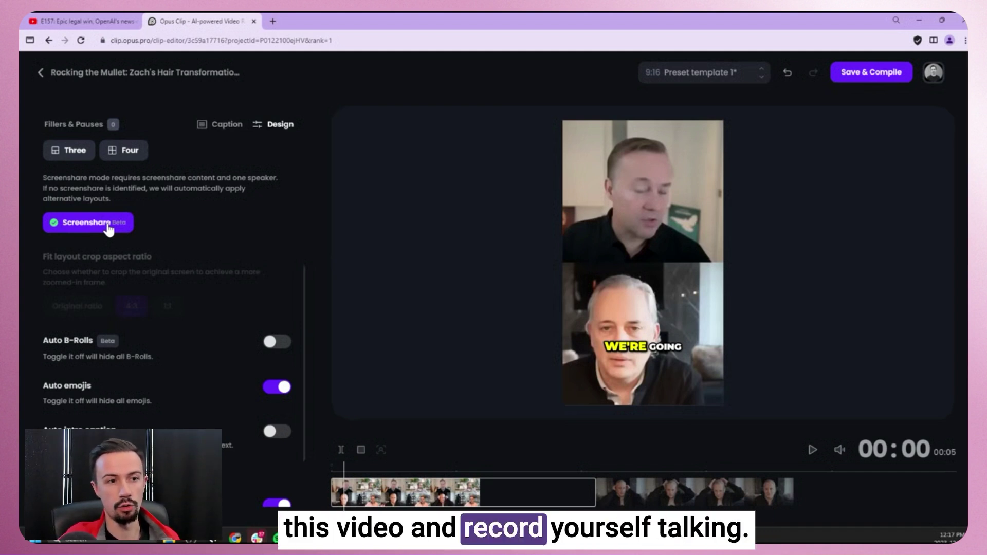
scroll(277, 303, "down", 2)
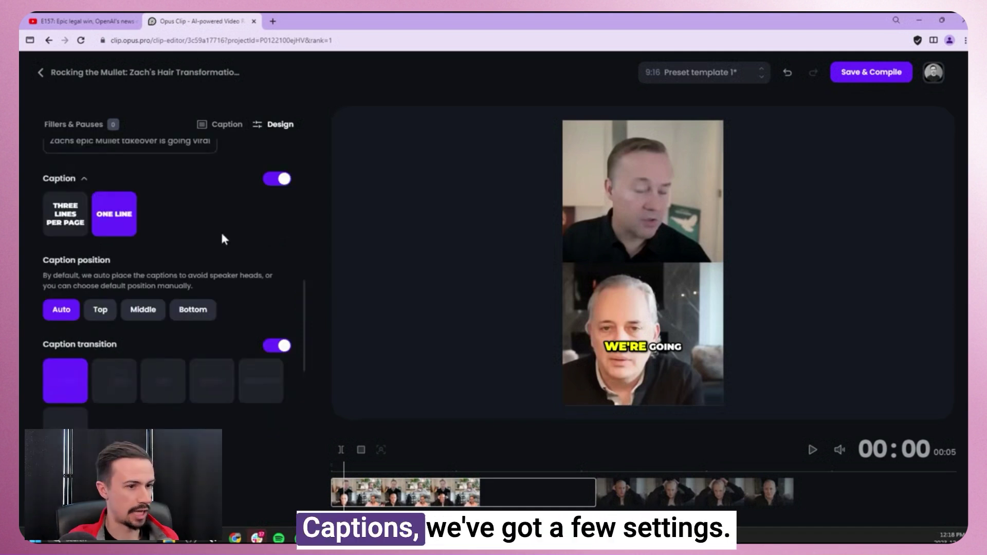
left_click(140, 310)
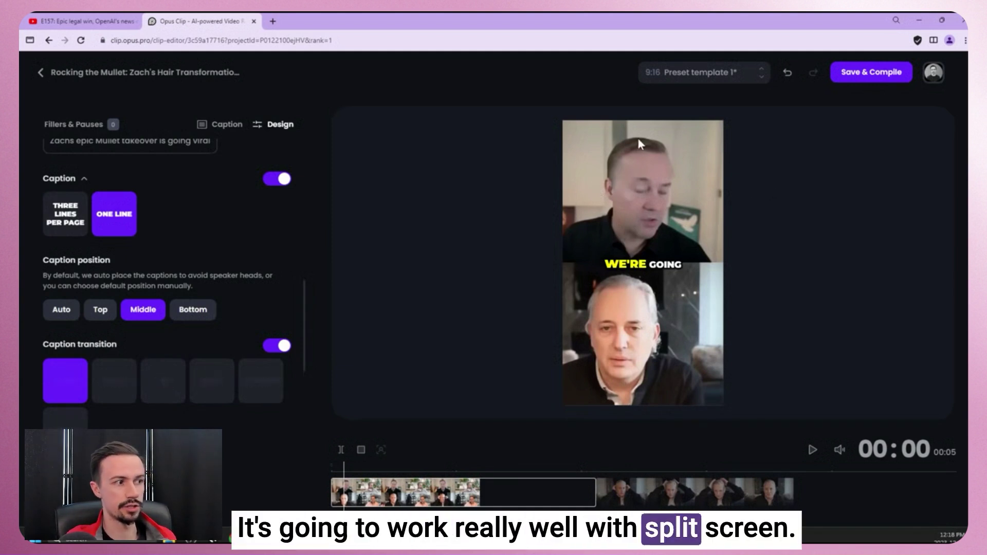
left_click(61, 310)
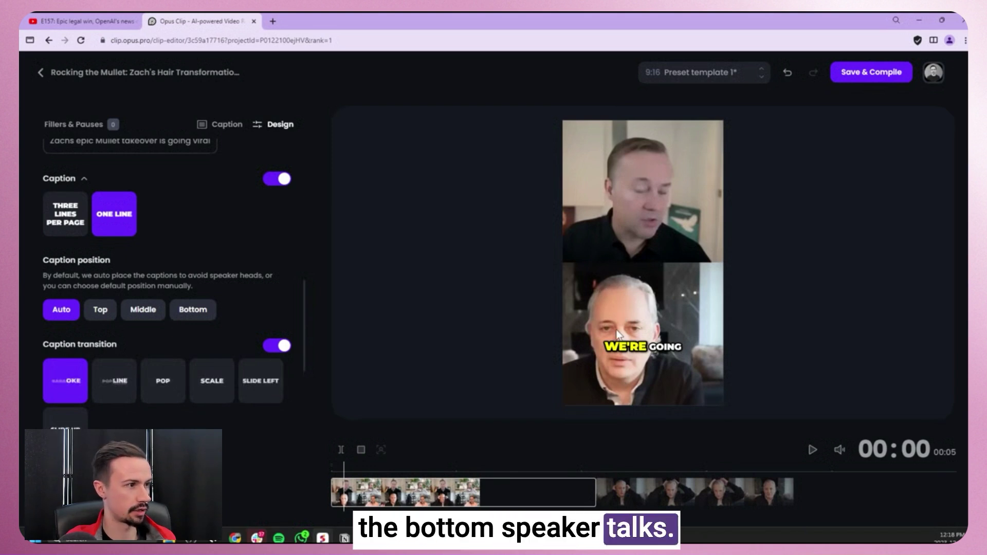
scroll(280, 206, "down", 3)
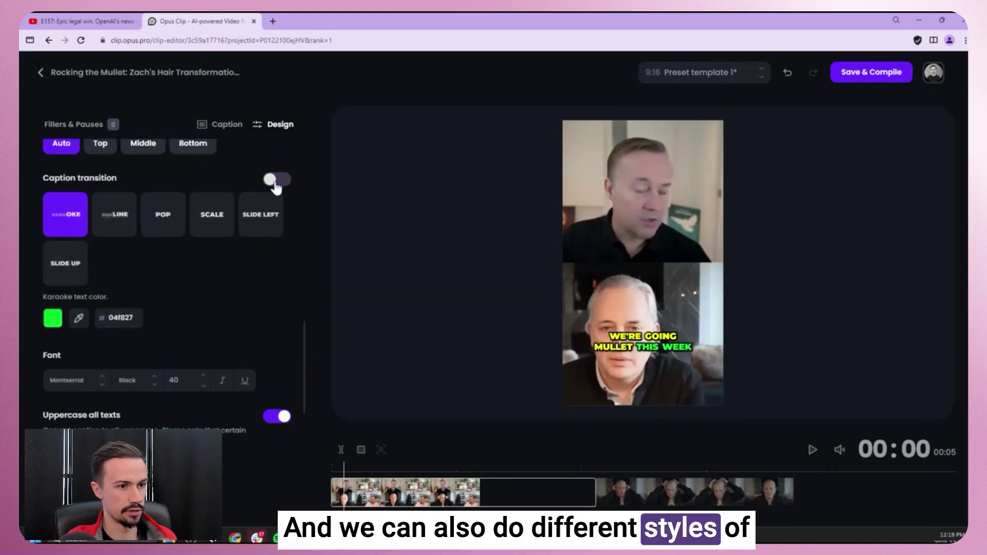
- Enable caption transitions and keep Karaoke after previewing Slide Up, Line, Pop, Pop Line, Scale and Slide Left
left_click(275, 181)
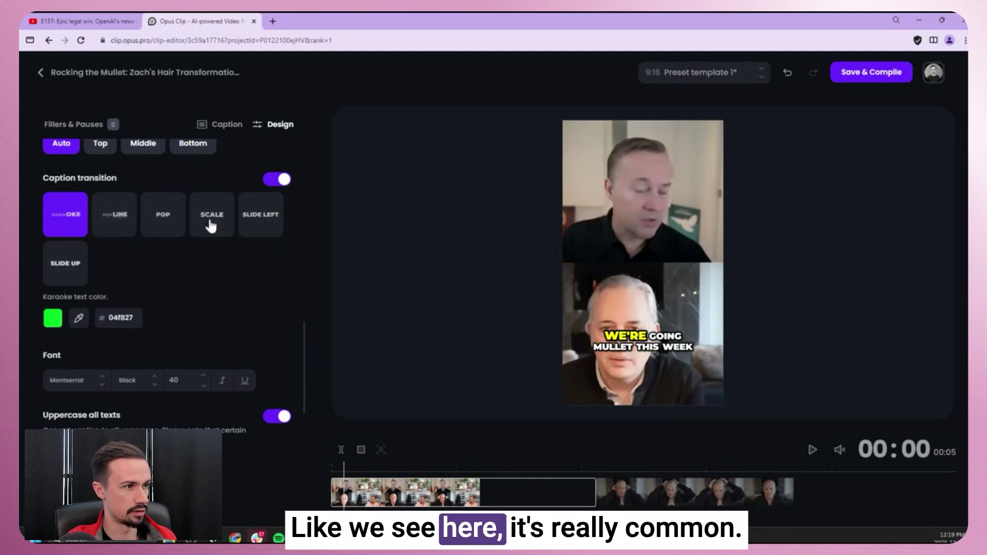
left_click(91, 241)
left_click(128, 233)
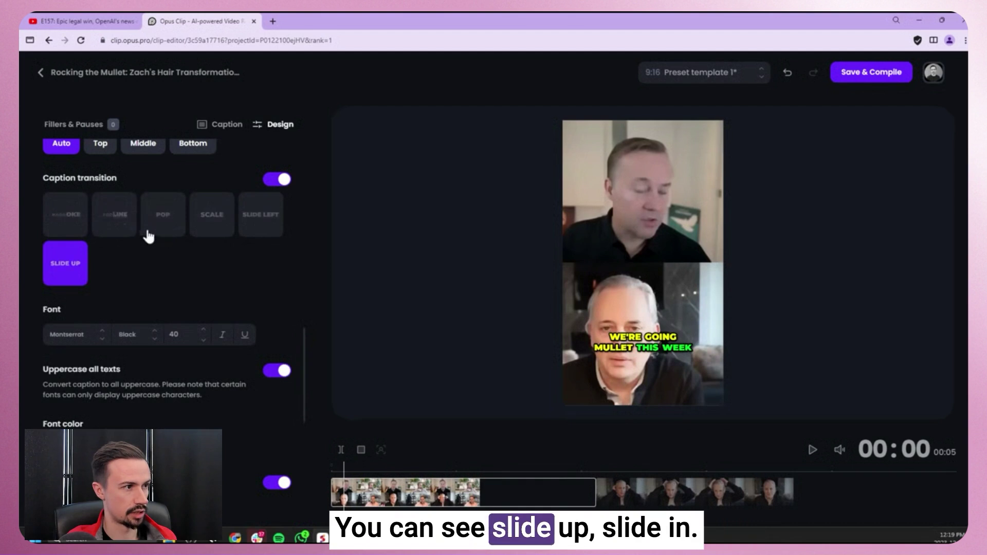
left_click(169, 219)
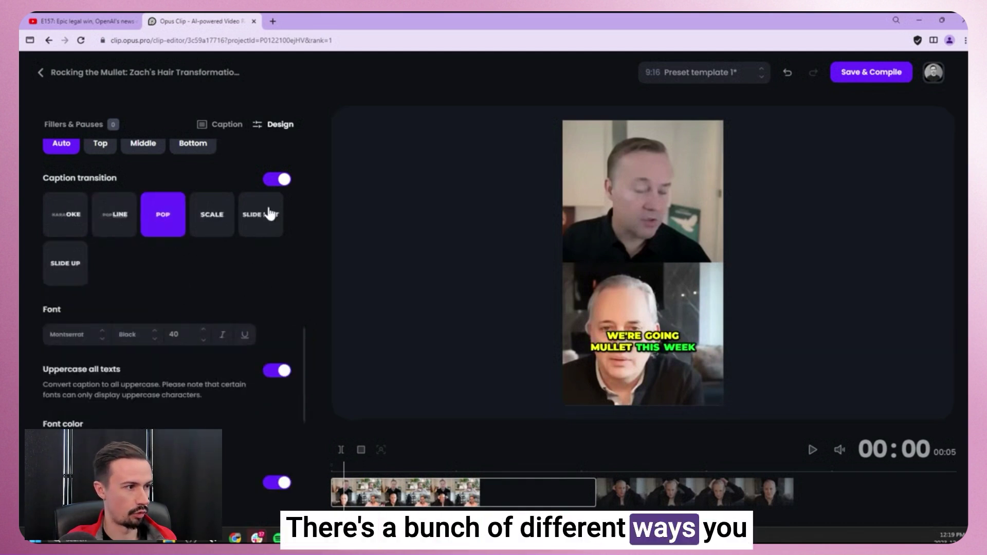
left_click(79, 211)
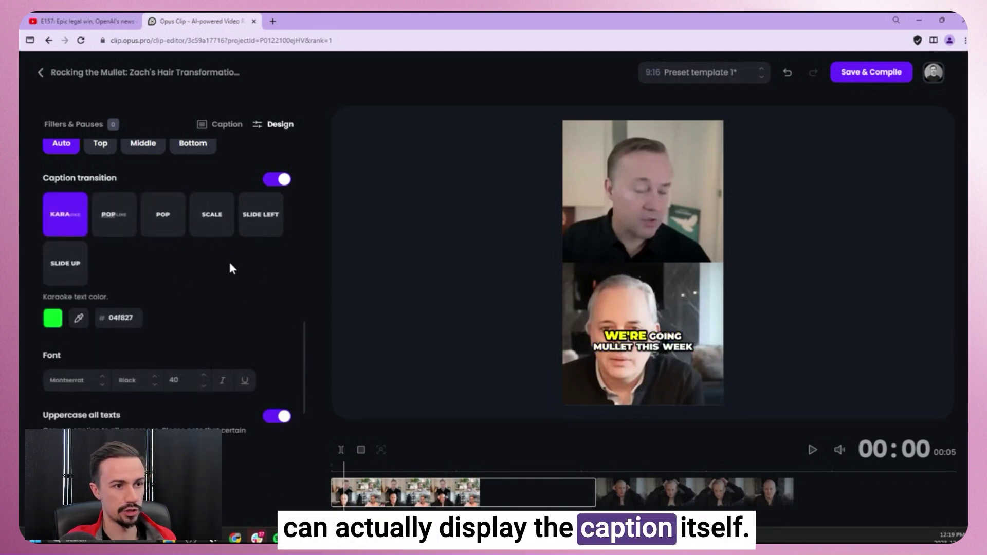
left_click(115, 214)
left_click(221, 218)
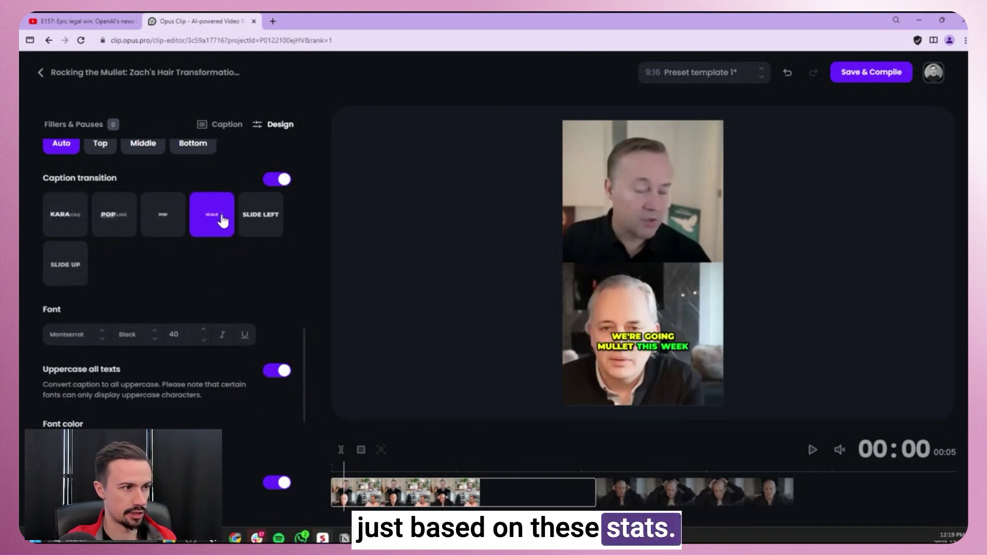
left_click(251, 226)
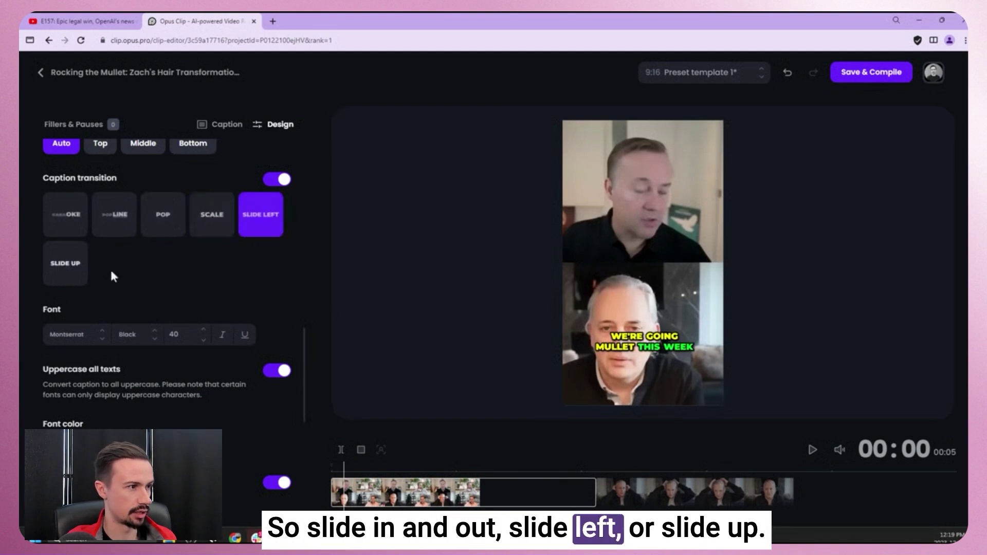
left_click(60, 278)
left_click(65, 214)
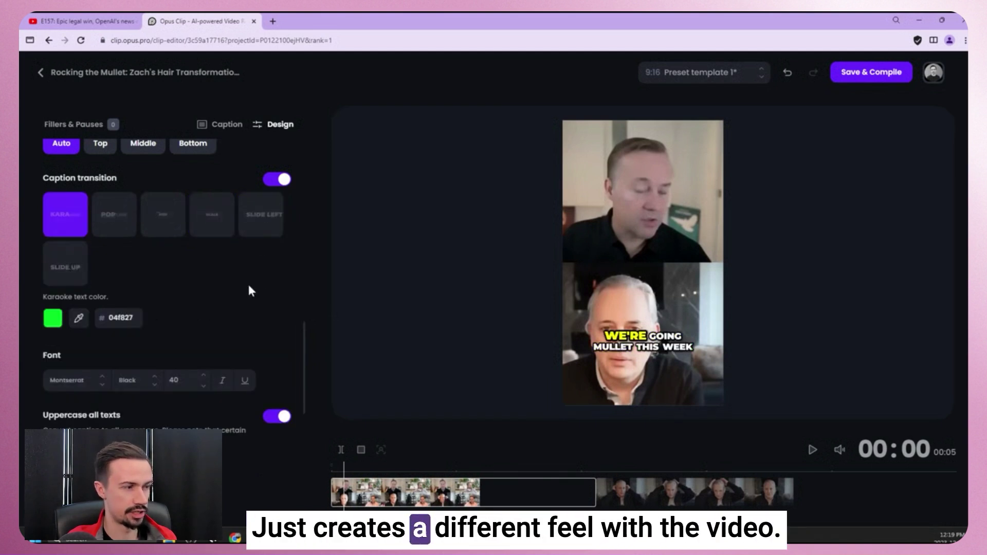
- Scroll through the caption font settings below the transitions
scroll(302, 337, "down", 2)
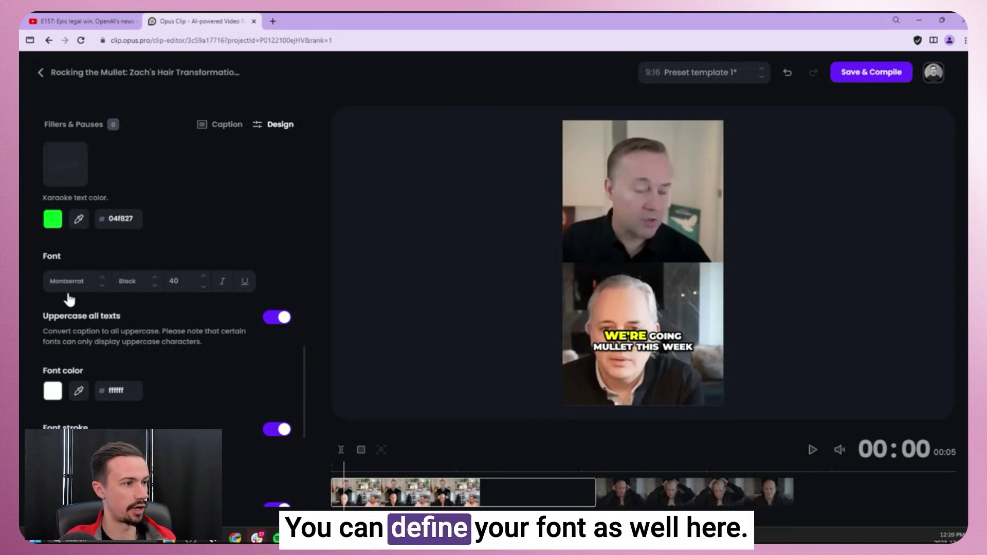
left_click_drag(305, 352, 305, 393)
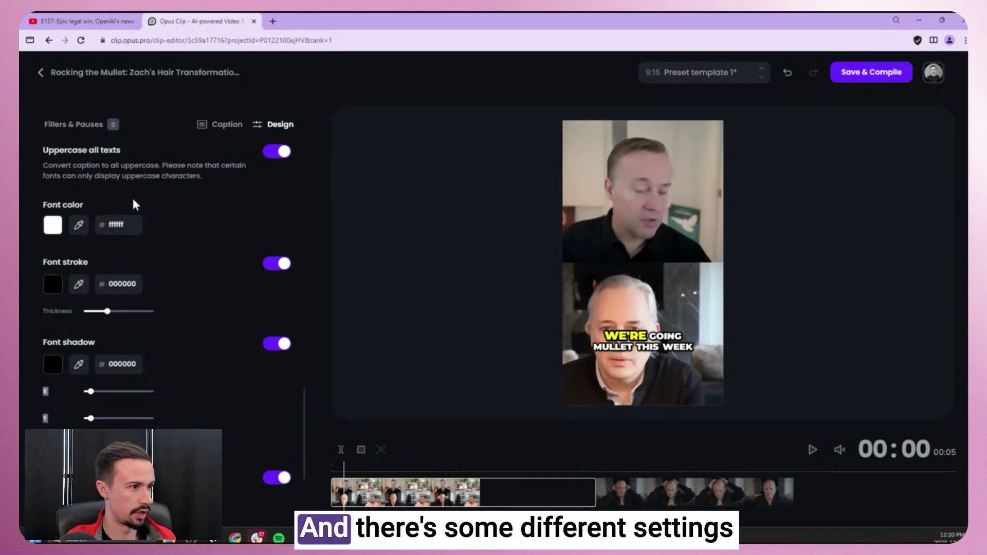
scroll(132, 199, "down", 2)
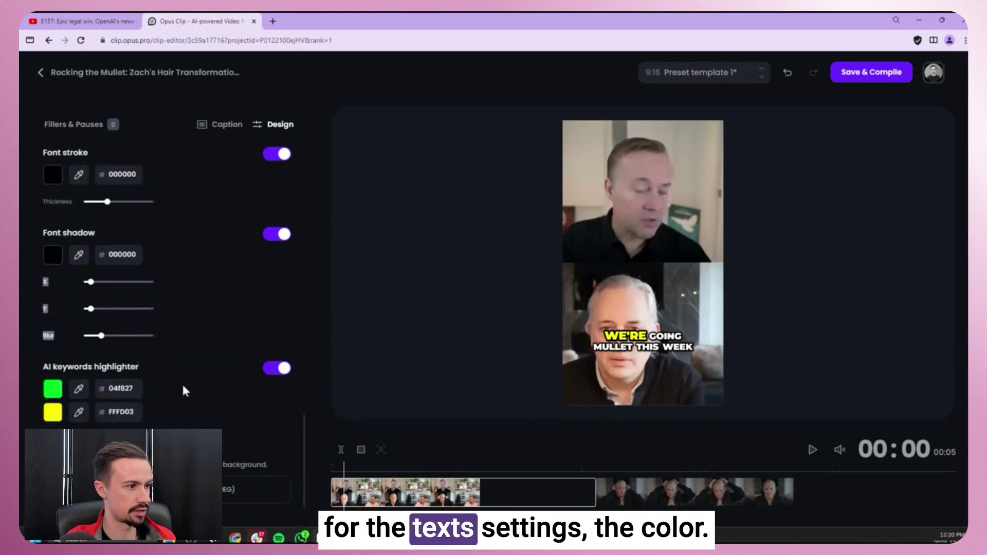
scroll(162, 335, "up", 3)
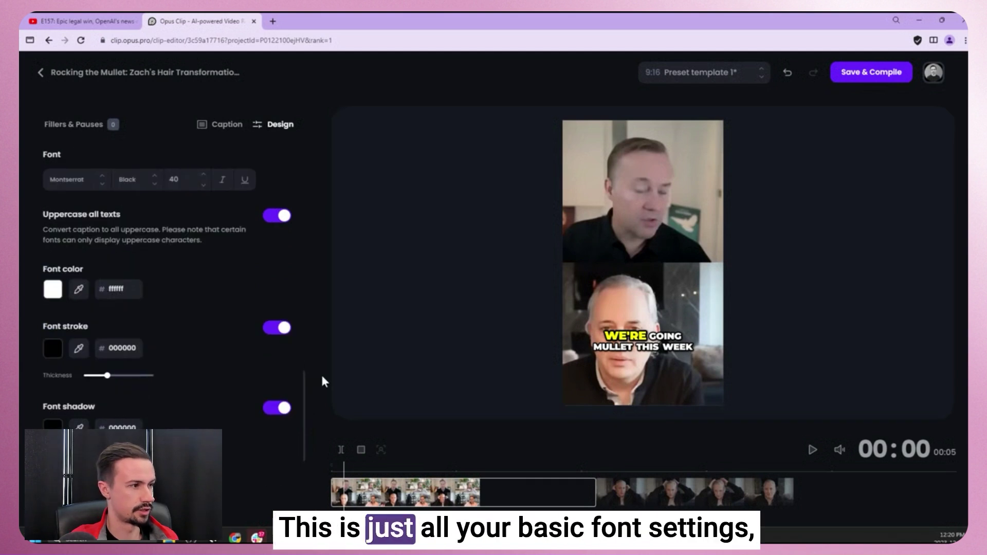
scroll(321, 393, "down", 1)
scroll(321, 401, "down", 2)
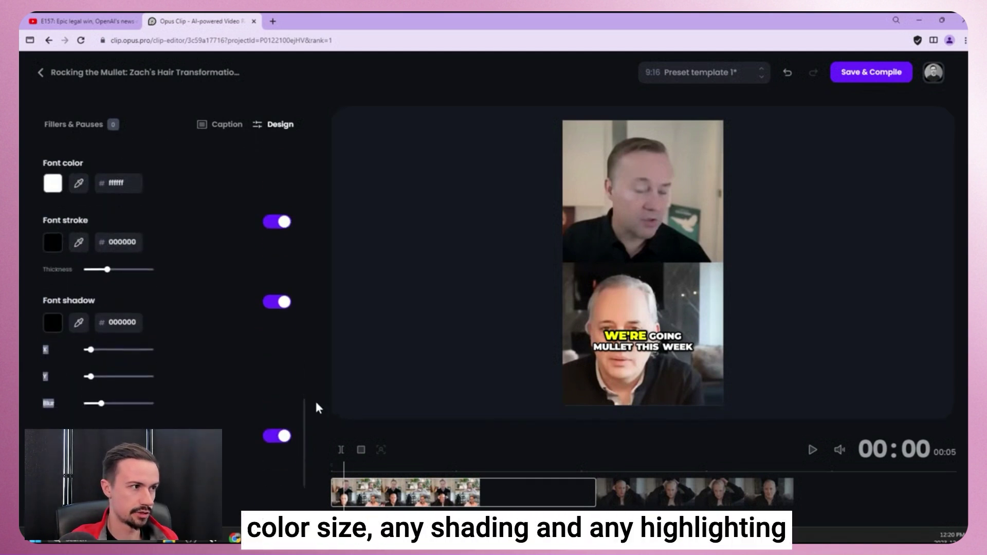
scroll(314, 422, "down", 1)
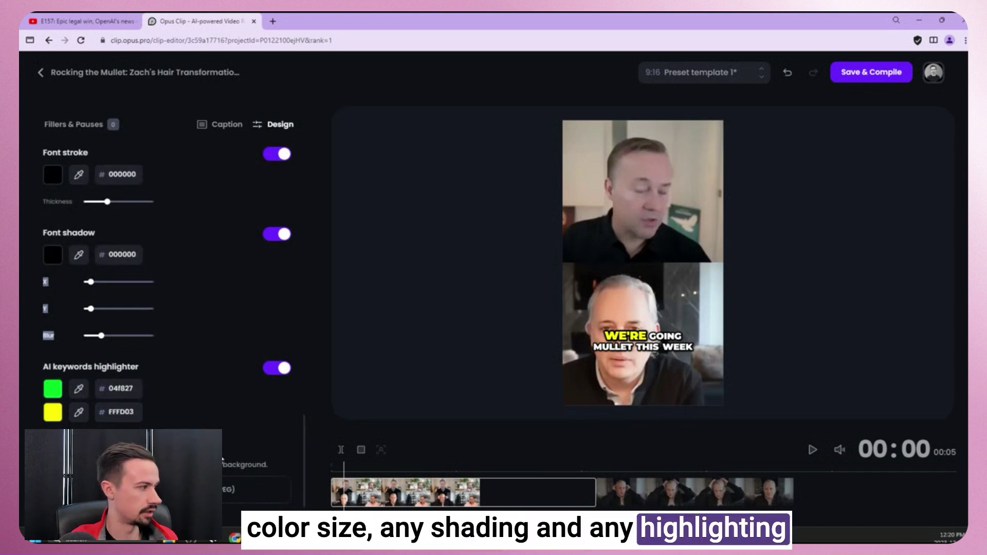
scroll(305, 450, "up", 1)
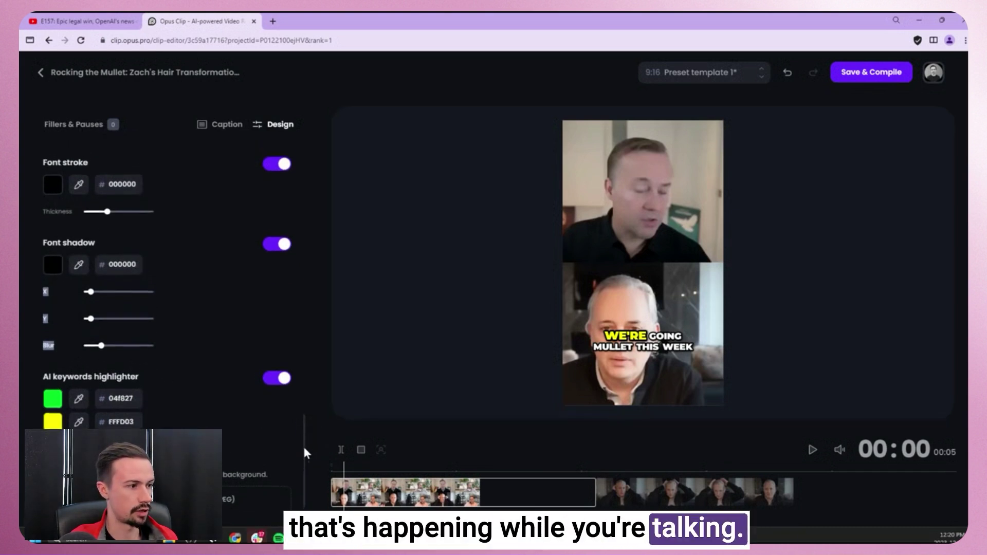
scroll(305, 453, "down", 1)
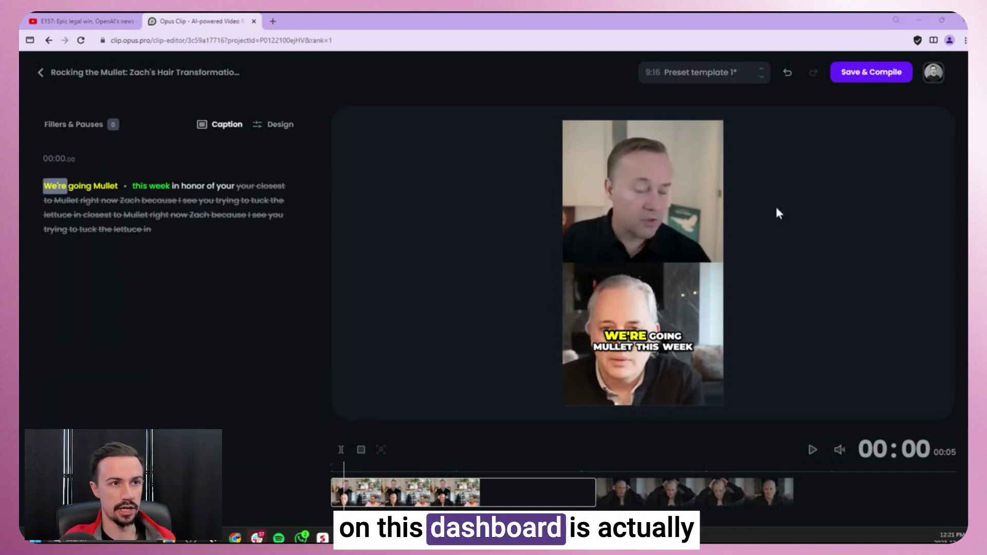
- Browse the preset template list and keep Preset template 1*
left_click(736, 77)
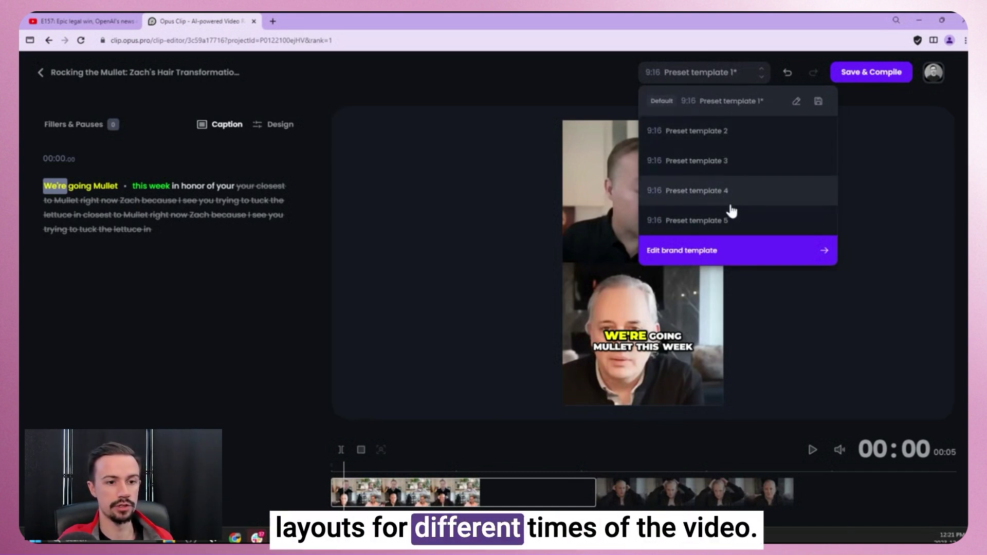
left_click(701, 158)
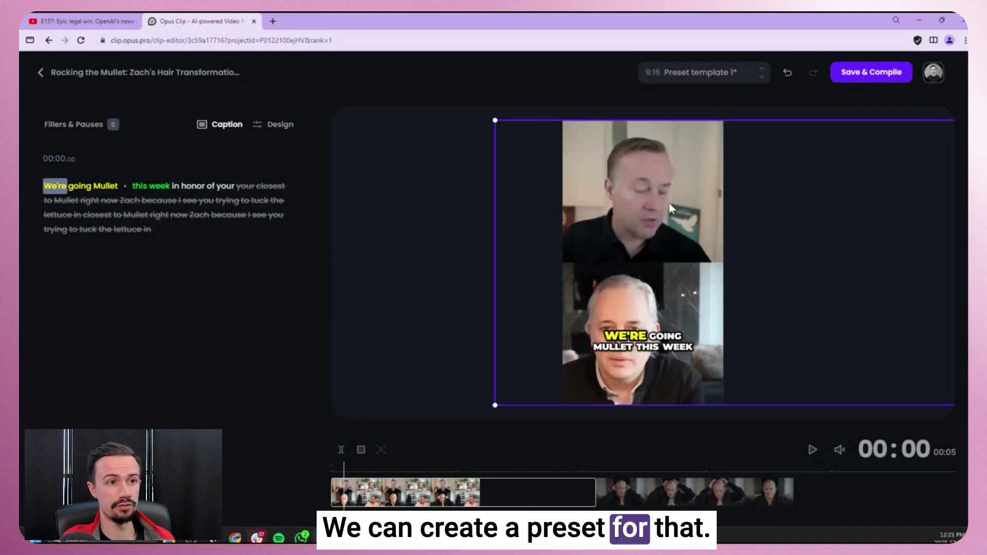
left_click(709, 72)
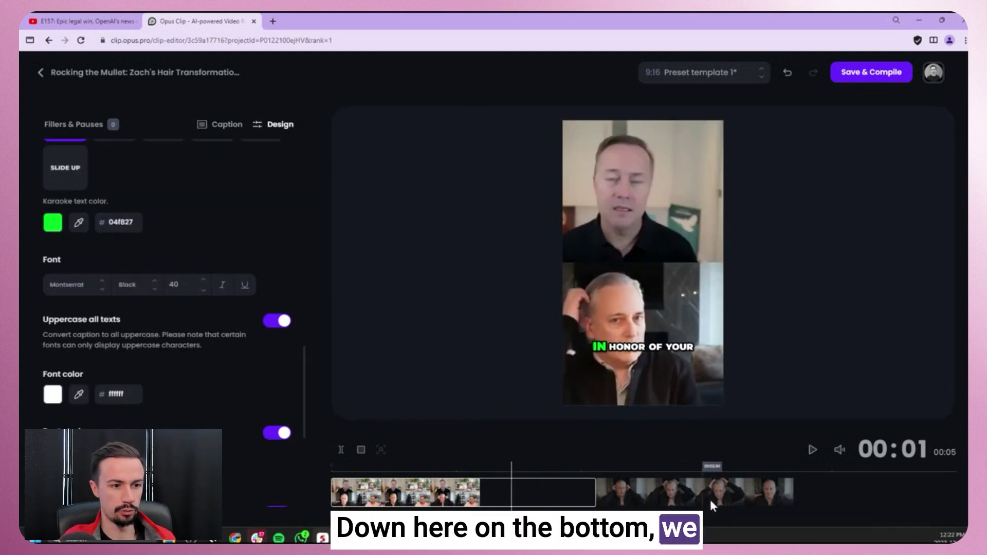
- Split the mullet clip at the start of the single-speaker shot
left_click(735, 487)
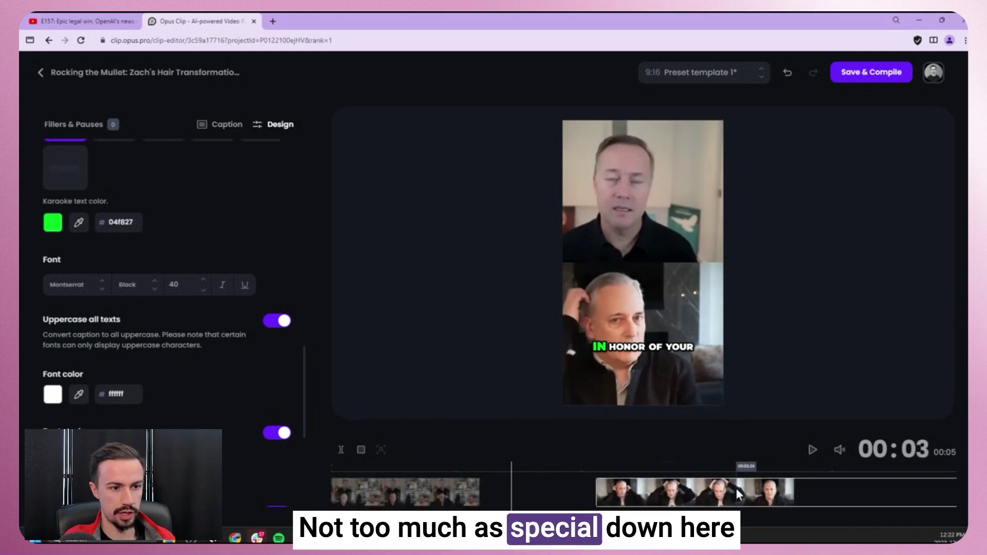
left_click(865, 496)
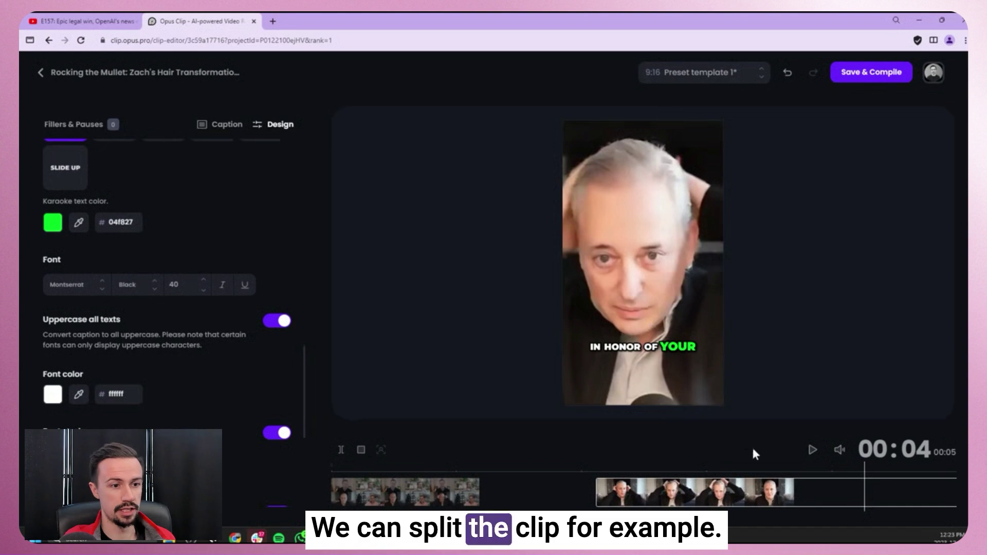
left_click(758, 489)
left_click(362, 451)
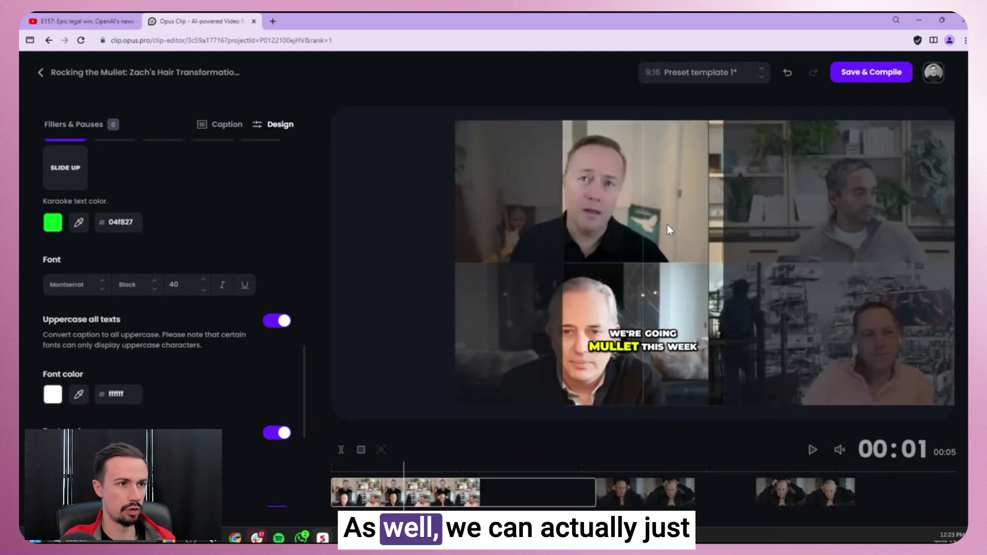
- Reposition and enlarge the speaker video within the vertical frame
left_click_drag(667, 225, 838, 284)
left_click(685, 216)
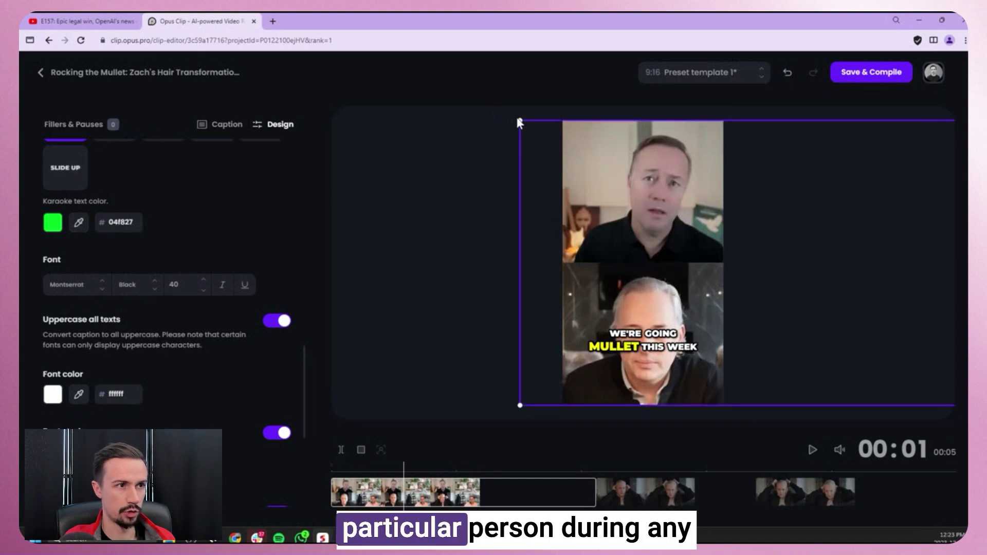
left_click_drag(519, 119, 433, 73)
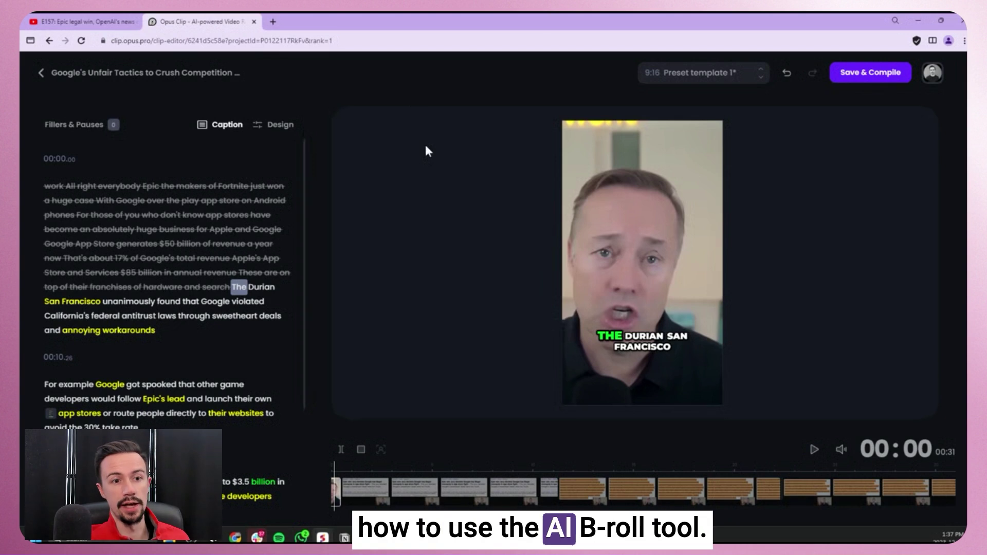
- Show the Google clip's design settings and open its first 'app stores' B-roll insert
left_click(274, 125)
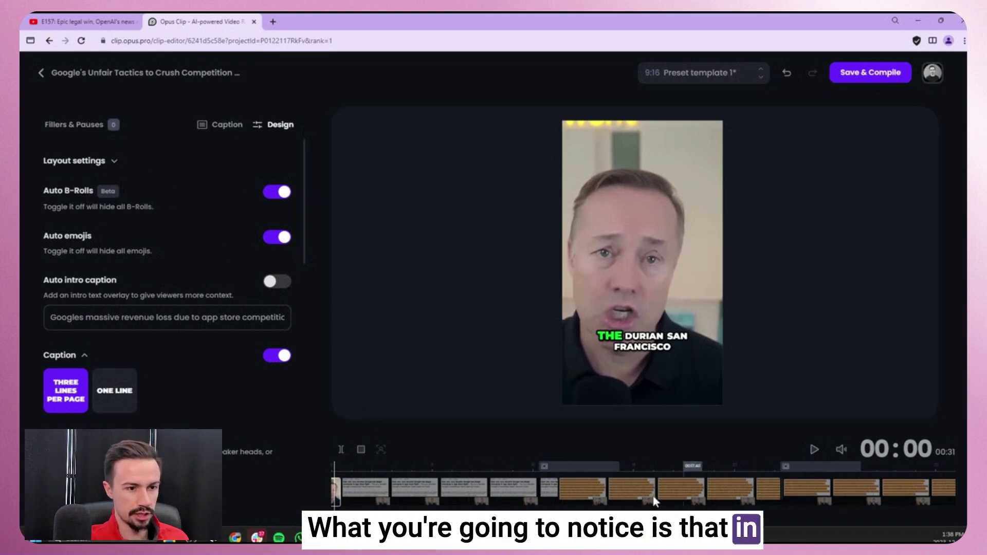
scroll(630, 483, "down", 1)
scroll(631, 483, "up", 1)
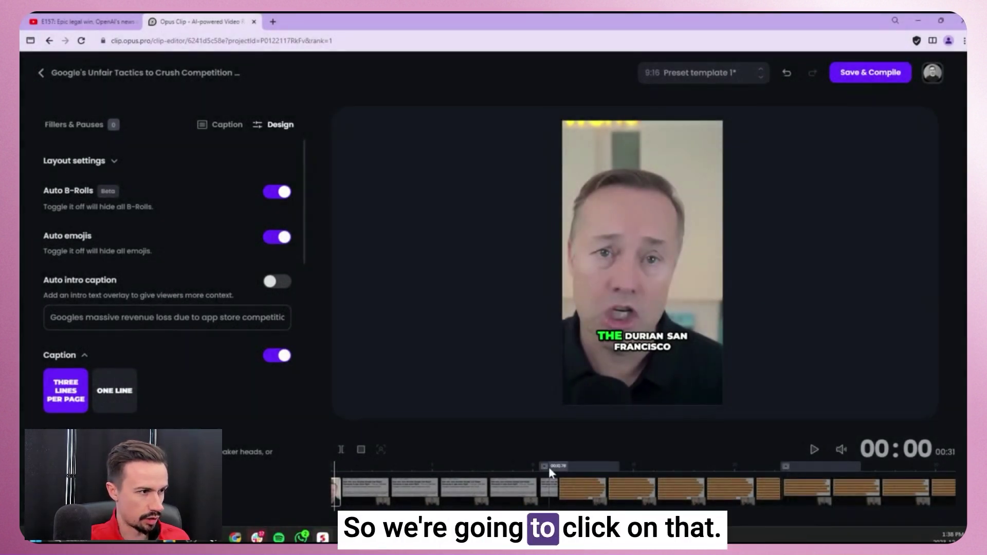
left_click(549, 469)
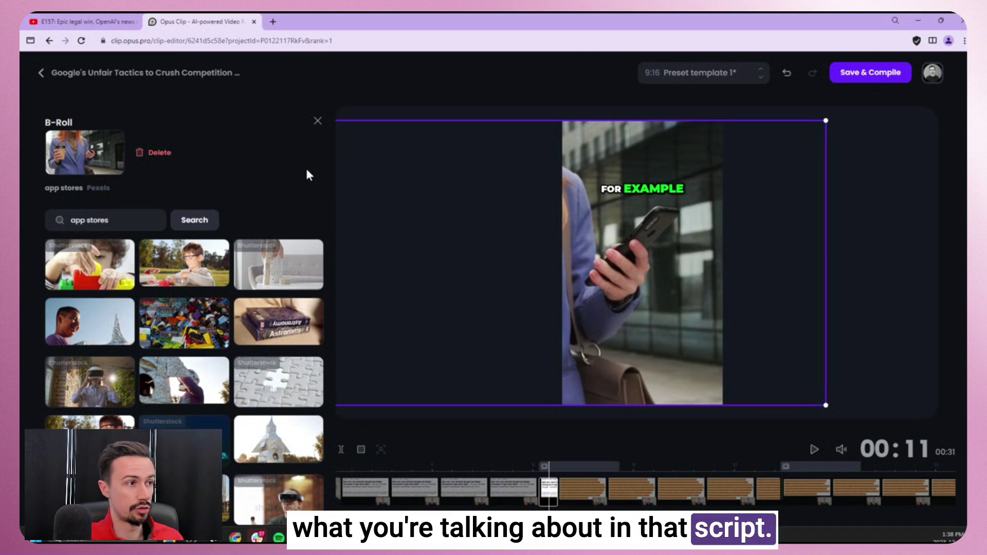
- Replace the first B-roll with a white game-controller clip from a 'video games' search and preview it
left_click(544, 464)
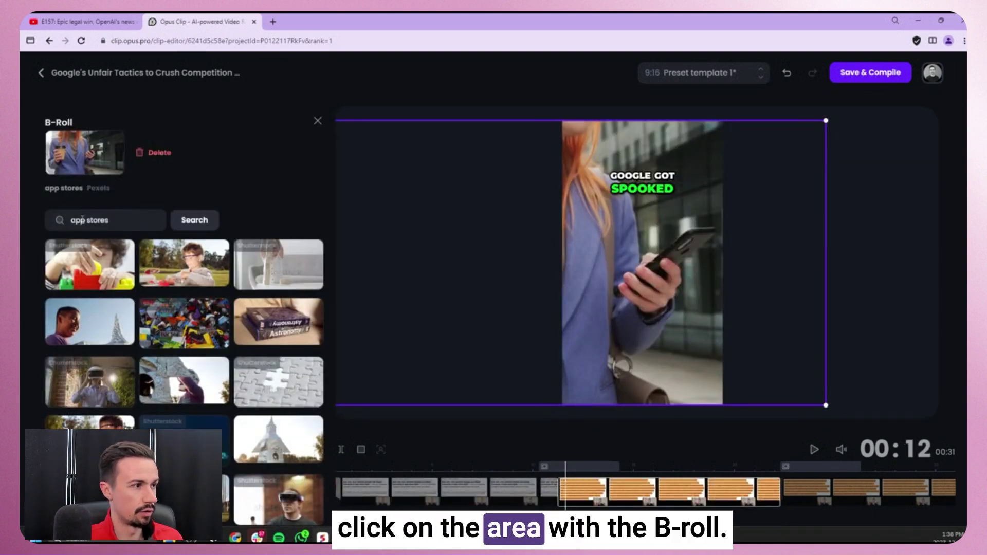
left_click(551, 470)
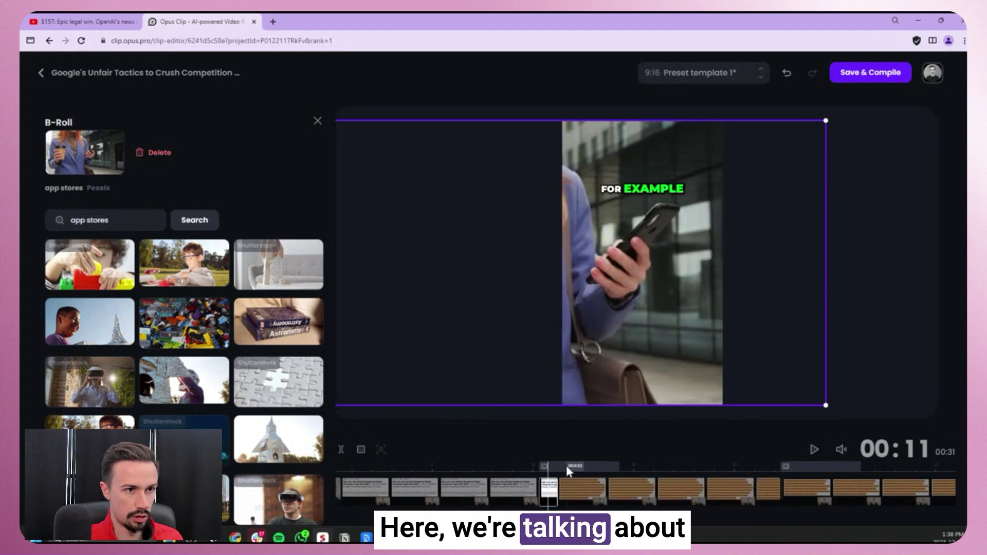
left_click(583, 468)
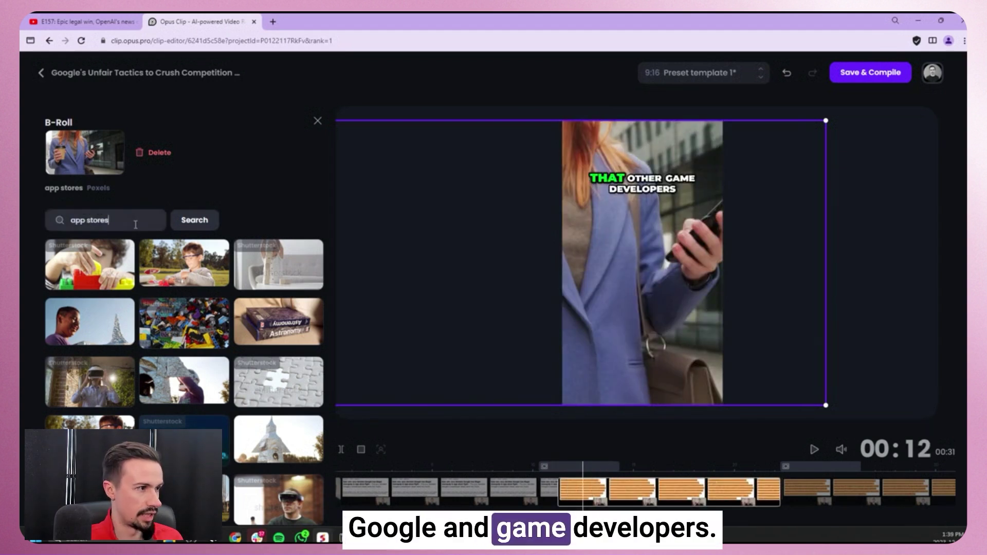
triple_click(135, 225)
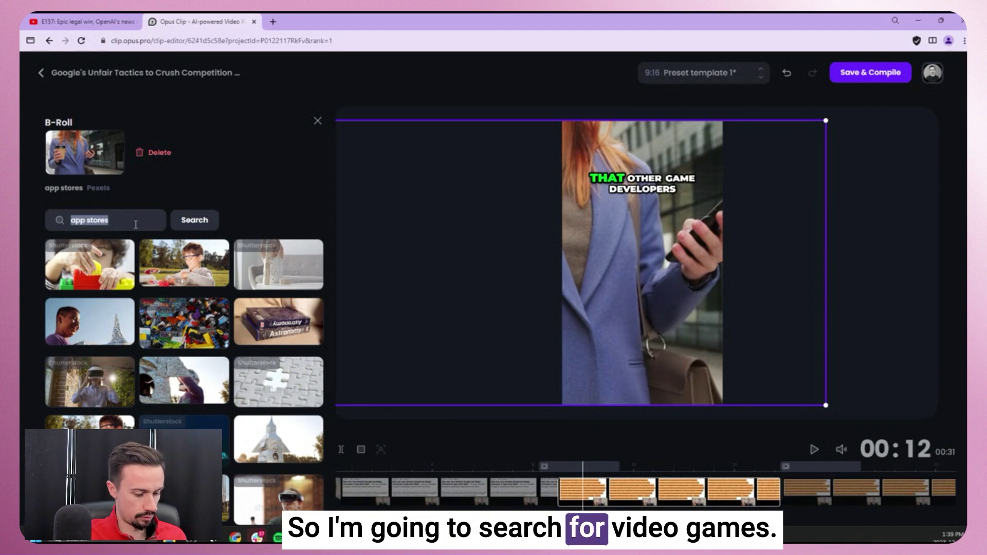
type("video games")
key("Return")
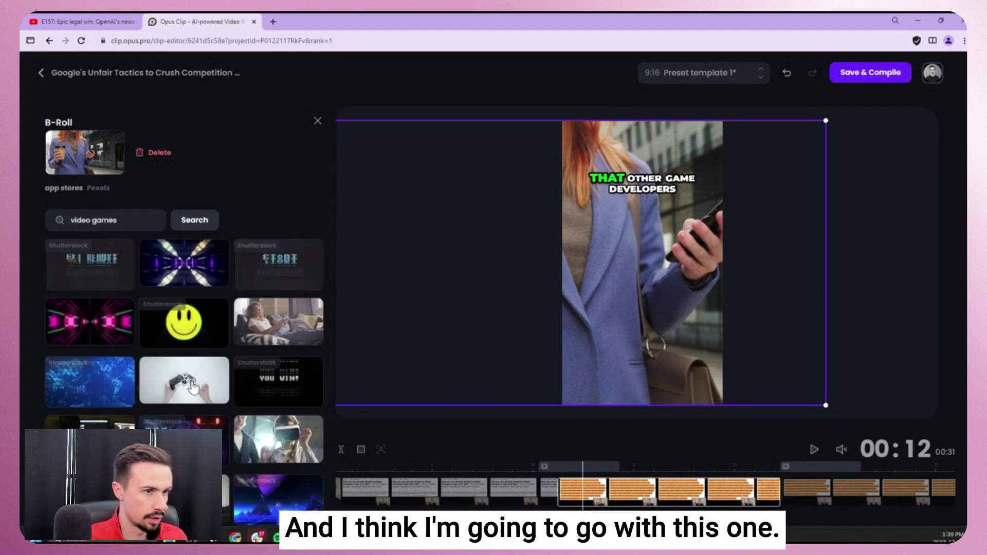
left_click(193, 387)
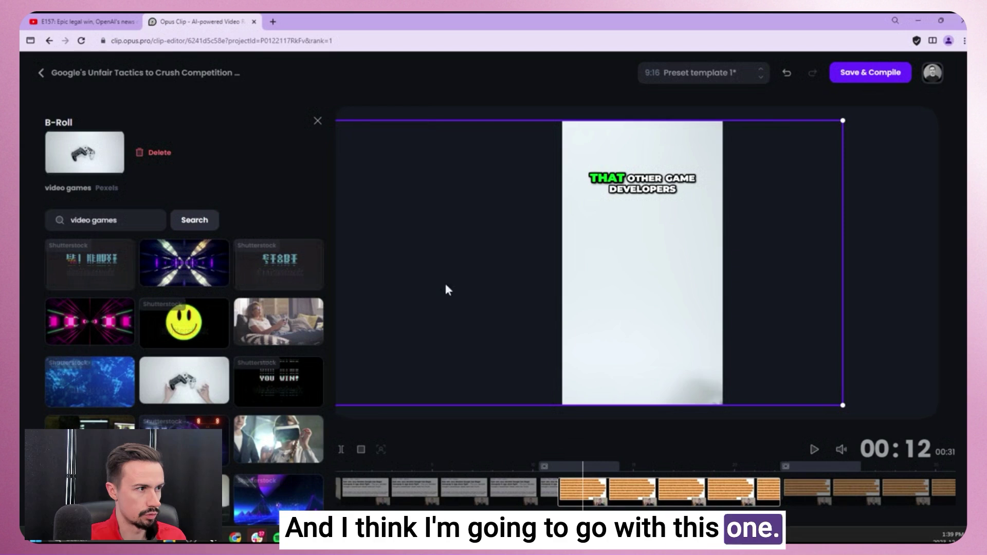
left_click(501, 465)
key("space")
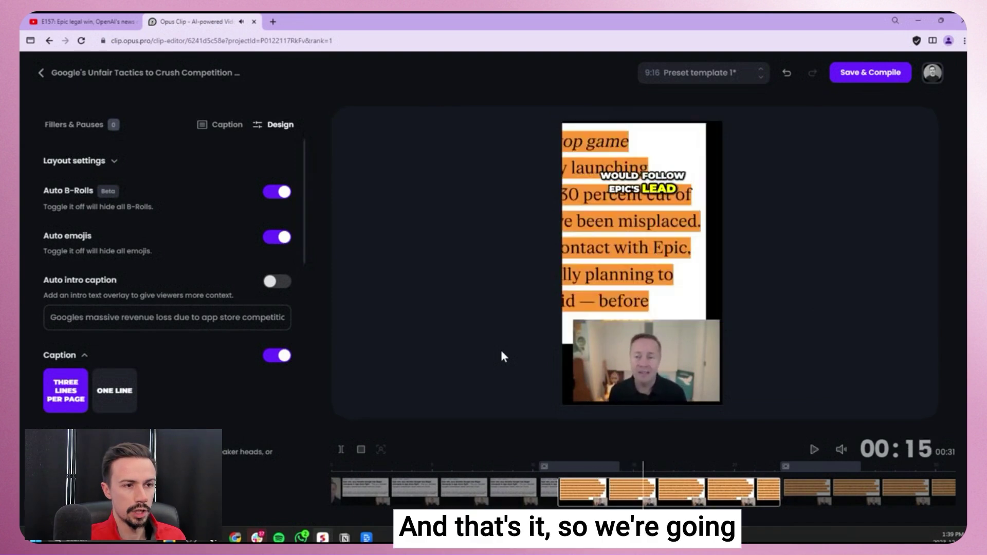
- Replace the second B-roll insert with the money-bag clip, then play it back to 00:27
left_click(787, 467)
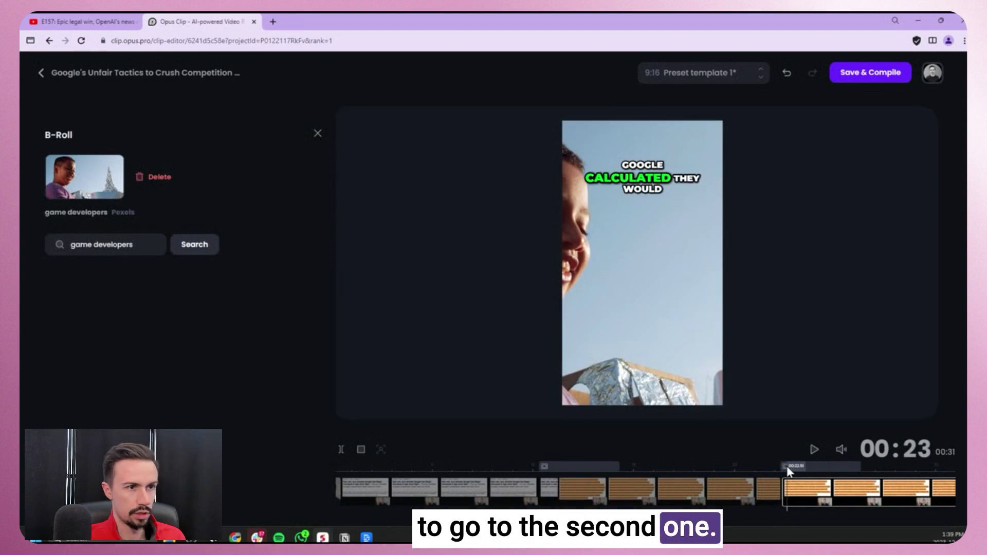
key("space")
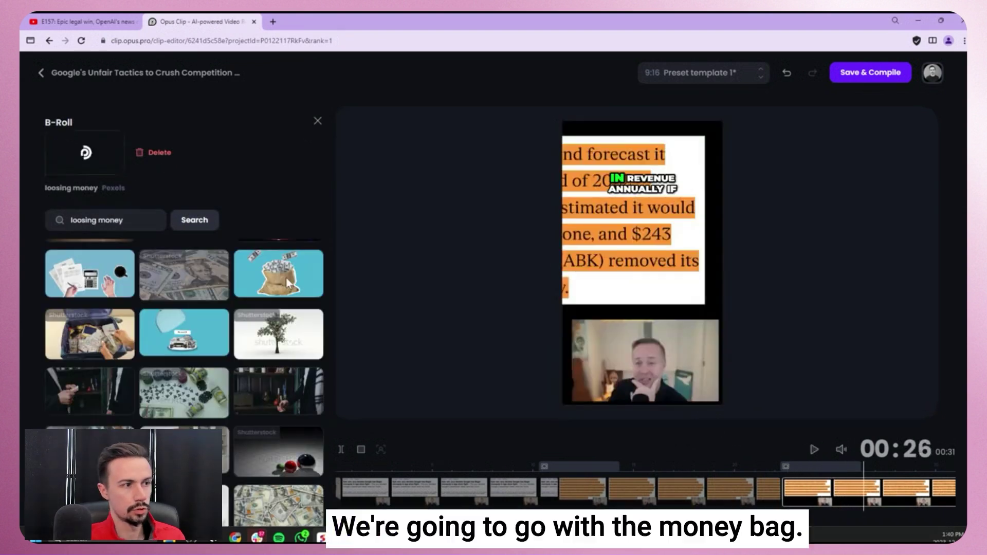
left_click(813, 468)
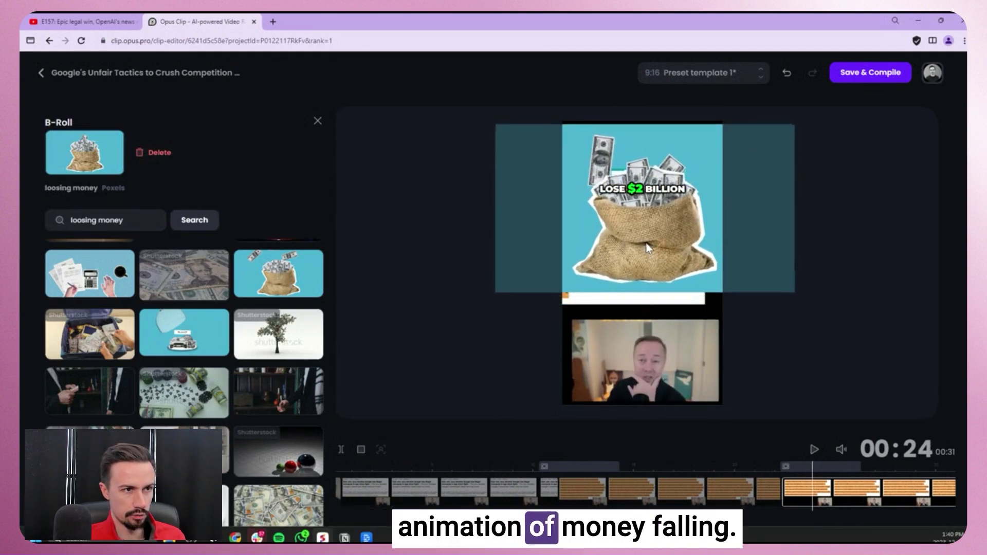
left_click(646, 258)
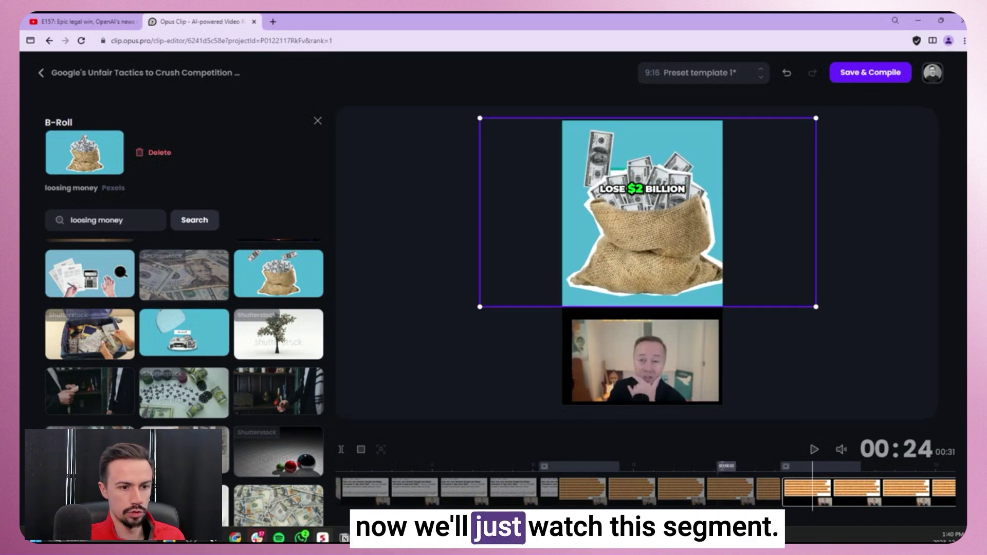
left_click(723, 469)
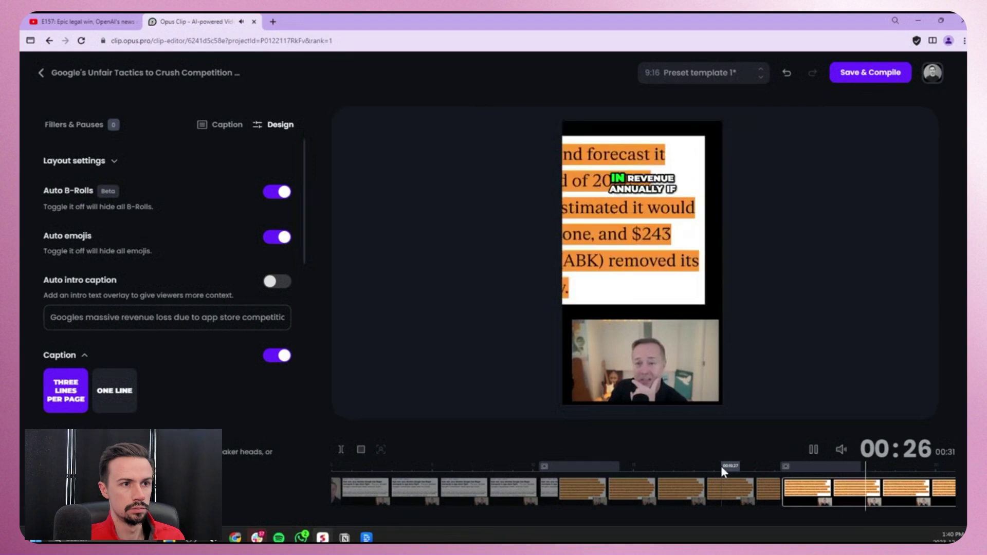
key("space")
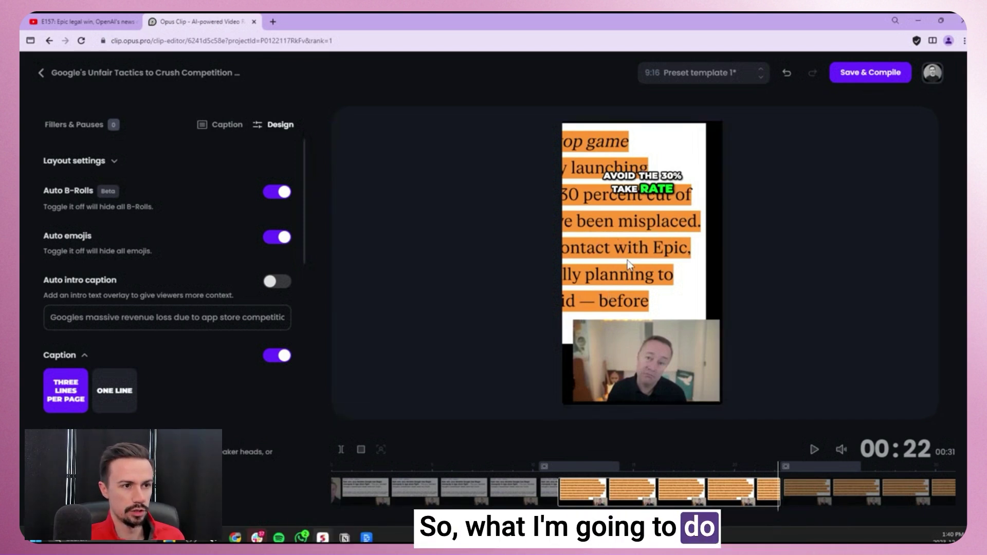
- Adjust the B-roll layout in the preview, then review playback from 00:20 to 00:27
right_click(628, 315)
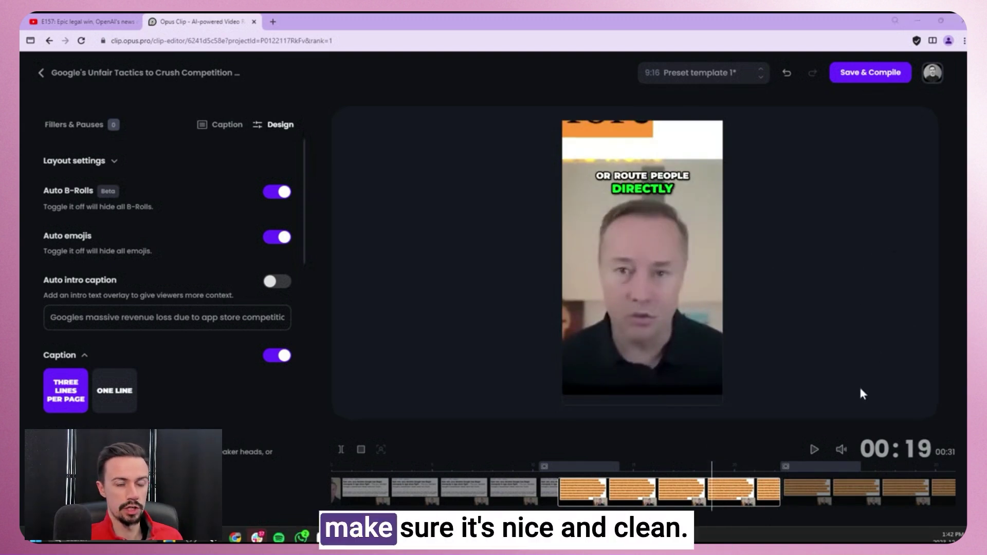
key("space")
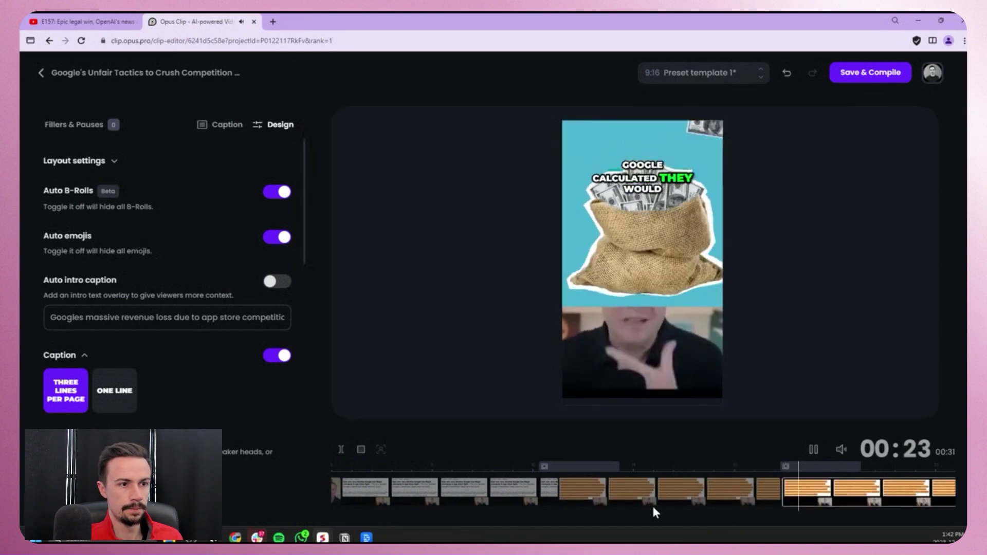
left_click(730, 488)
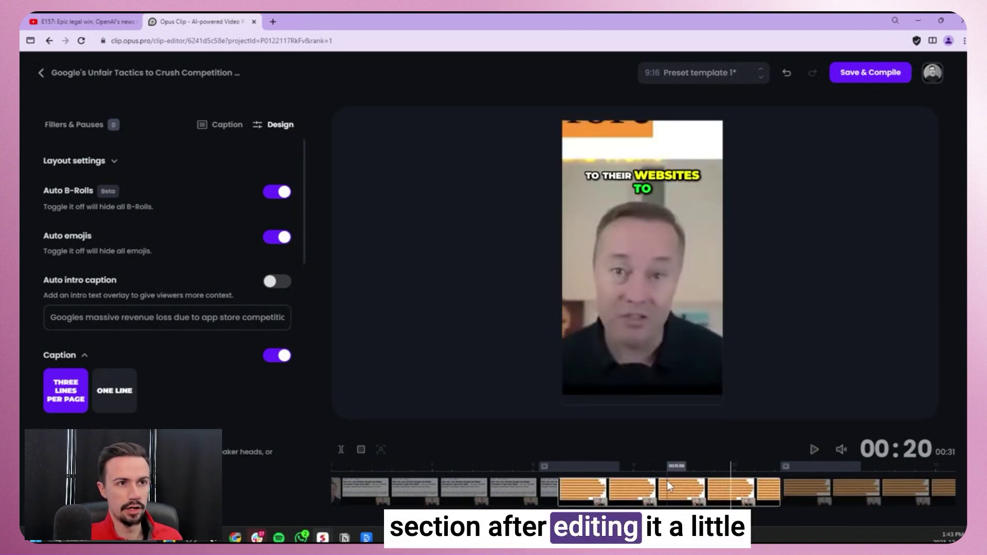
key("space")
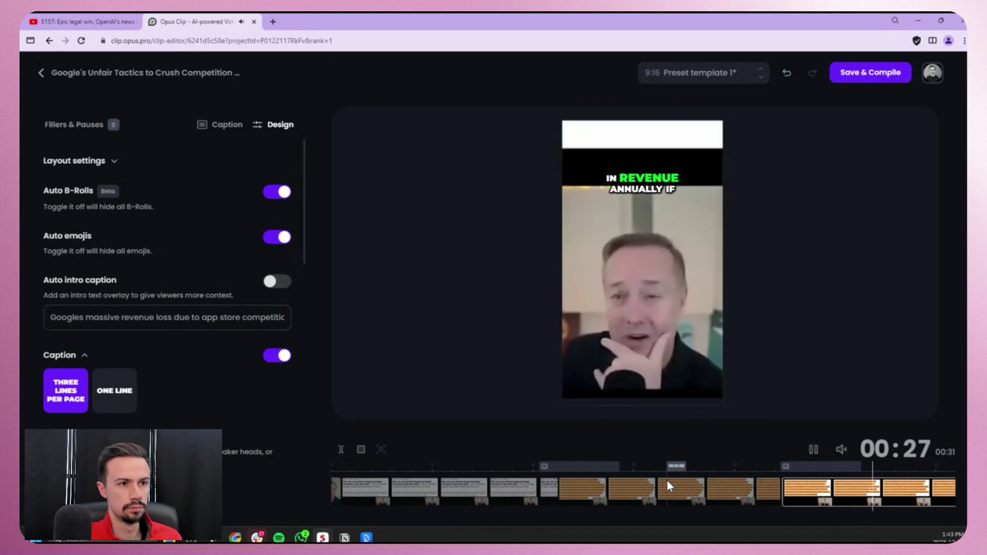
key("space")
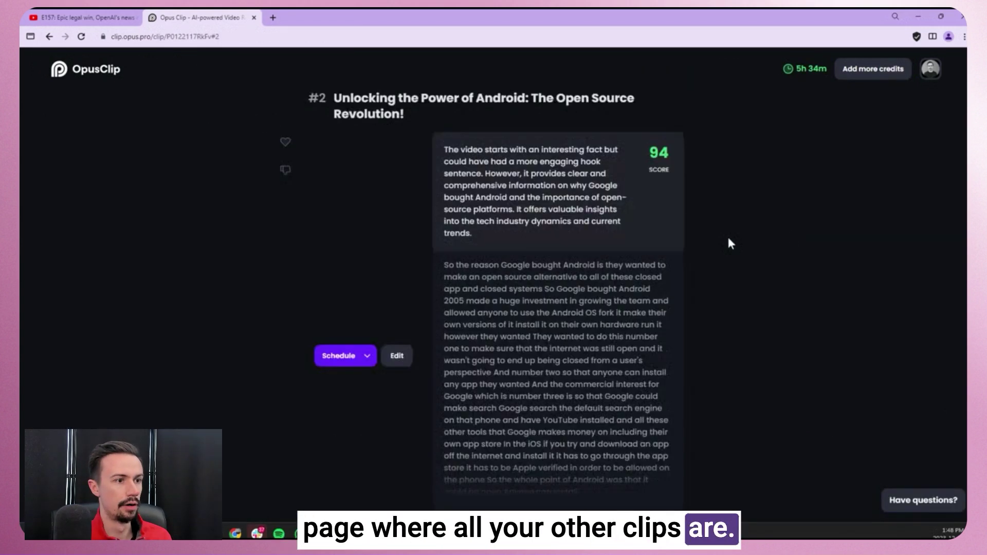
- Scroll up to show clip #1, the Google unfair-tactics clip scored 99
scroll(729, 242, "up", 8)
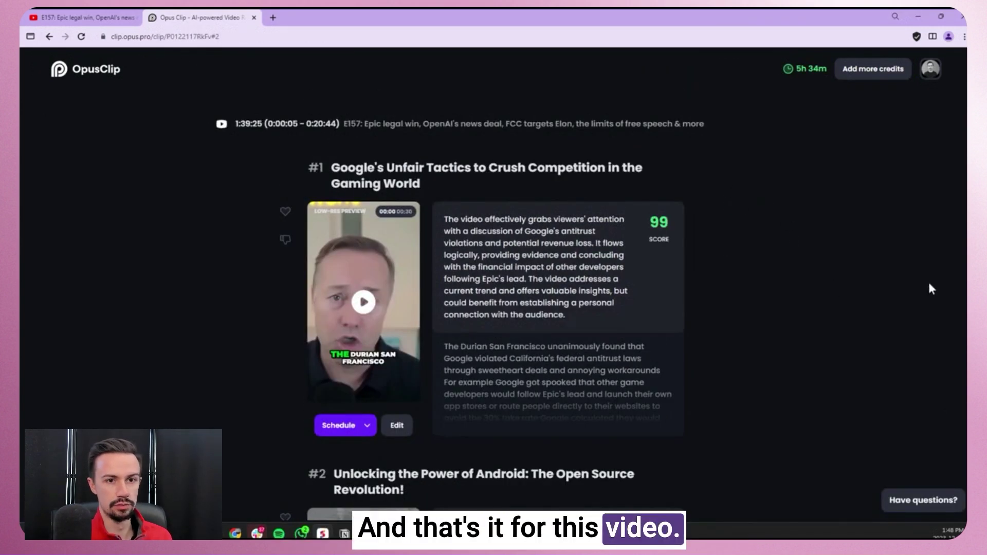